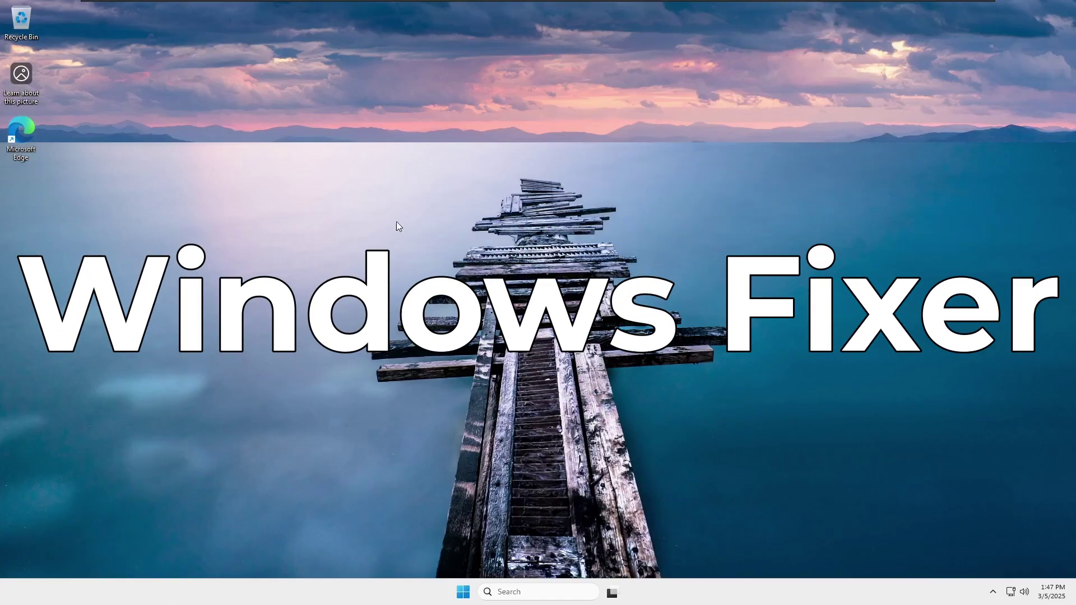
# Refresh the desktop, launch Edge and finish the welcome setup without importing browser data
pyautogui.rightClick(354, 192)
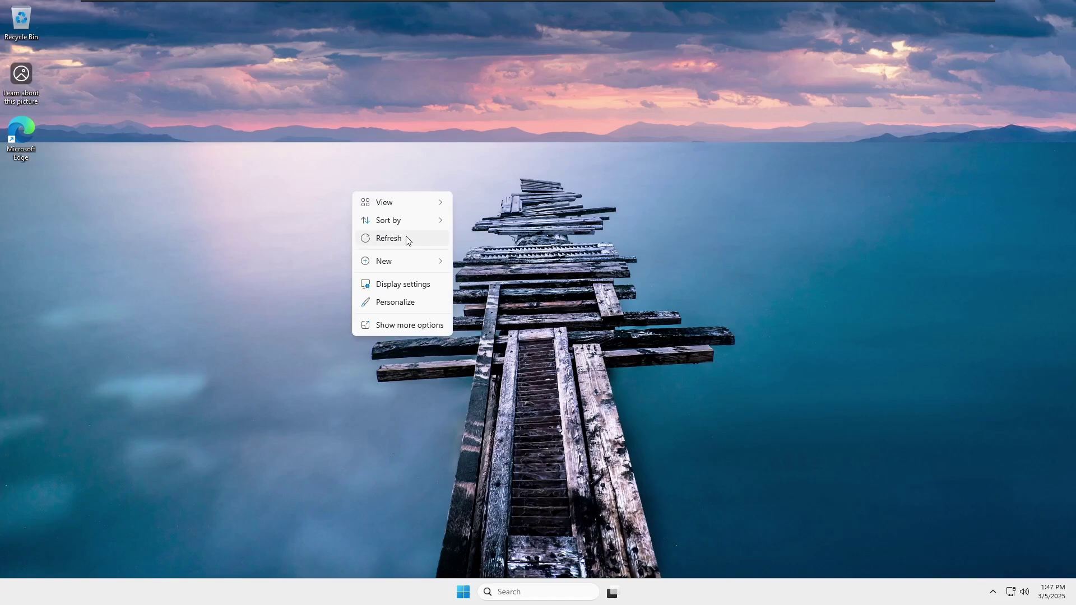
pyautogui.click(406, 238)
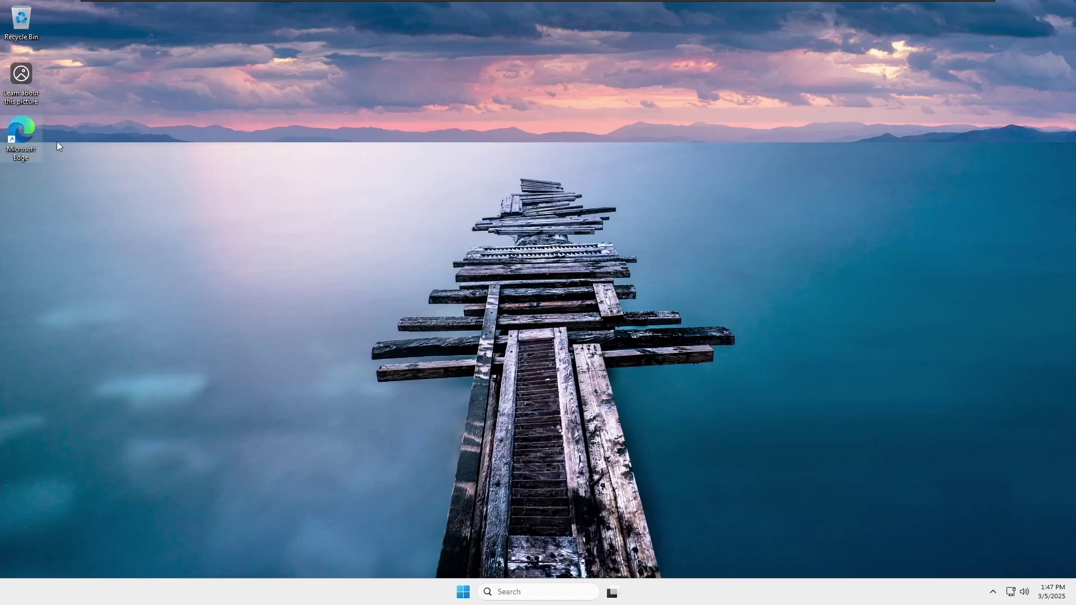
pyautogui.doubleClick(25, 138)
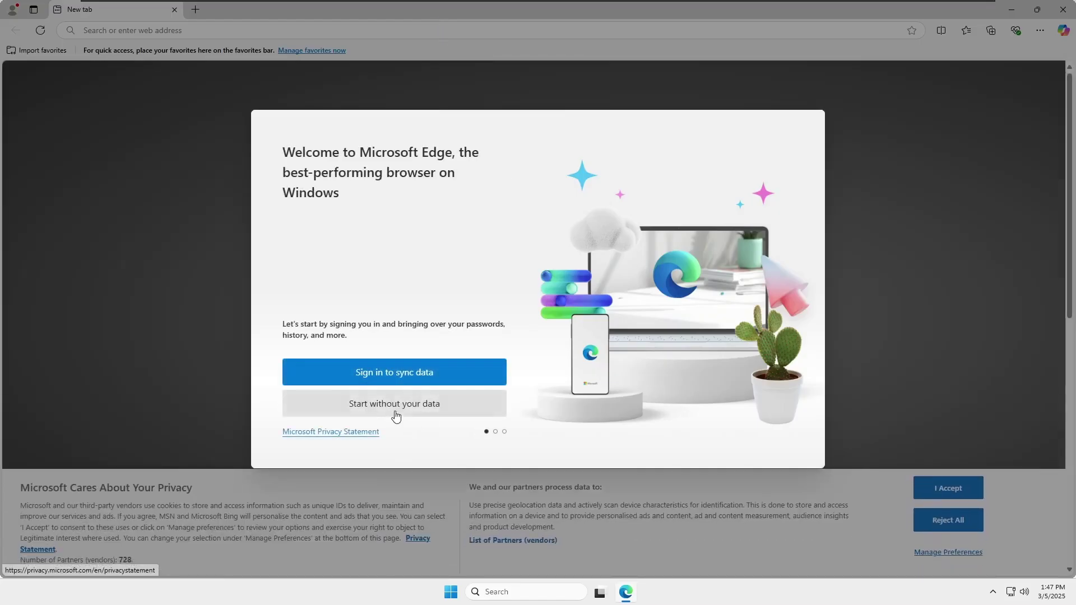
pyautogui.click(396, 416)
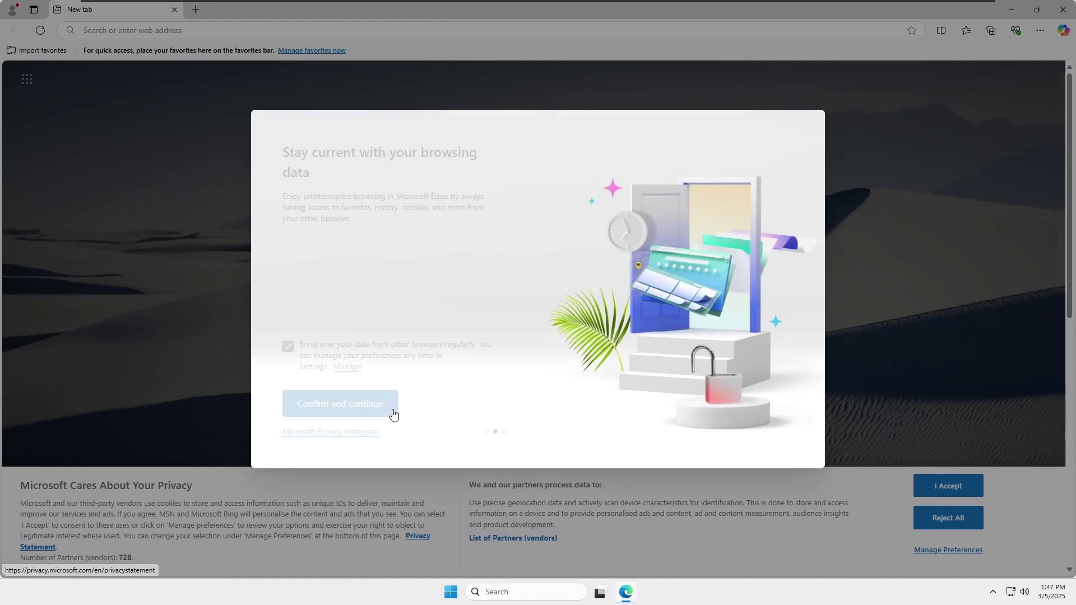
pyautogui.click(288, 357)
pyautogui.click(351, 411)
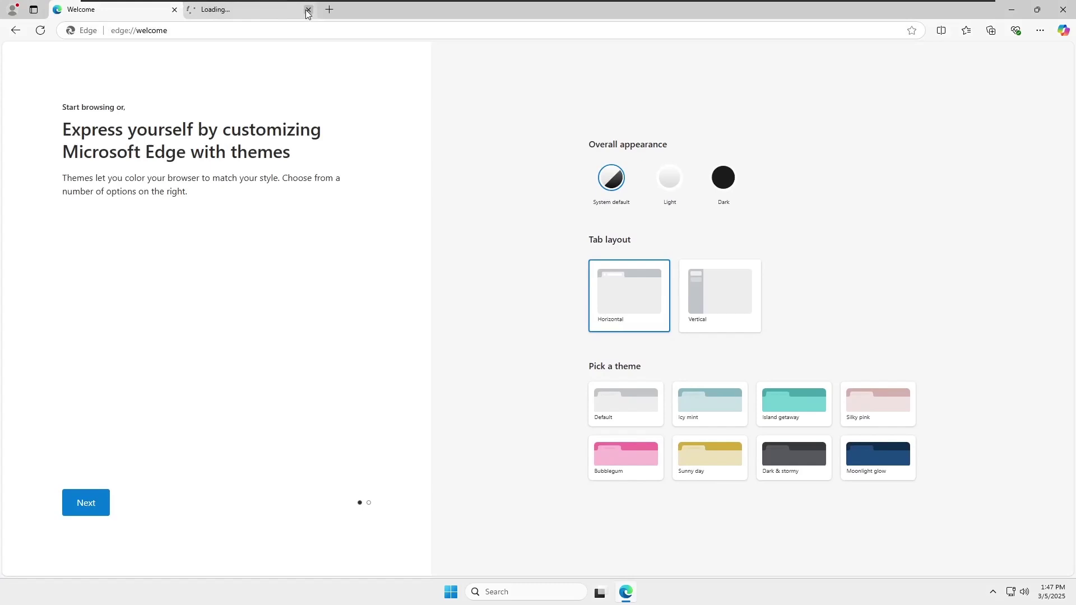
# Close the stray loading tab and search Bing for 'atlas os'
pyautogui.click(308, 10)
pyautogui.click(307, 25)
pyautogui.write('atlas o')
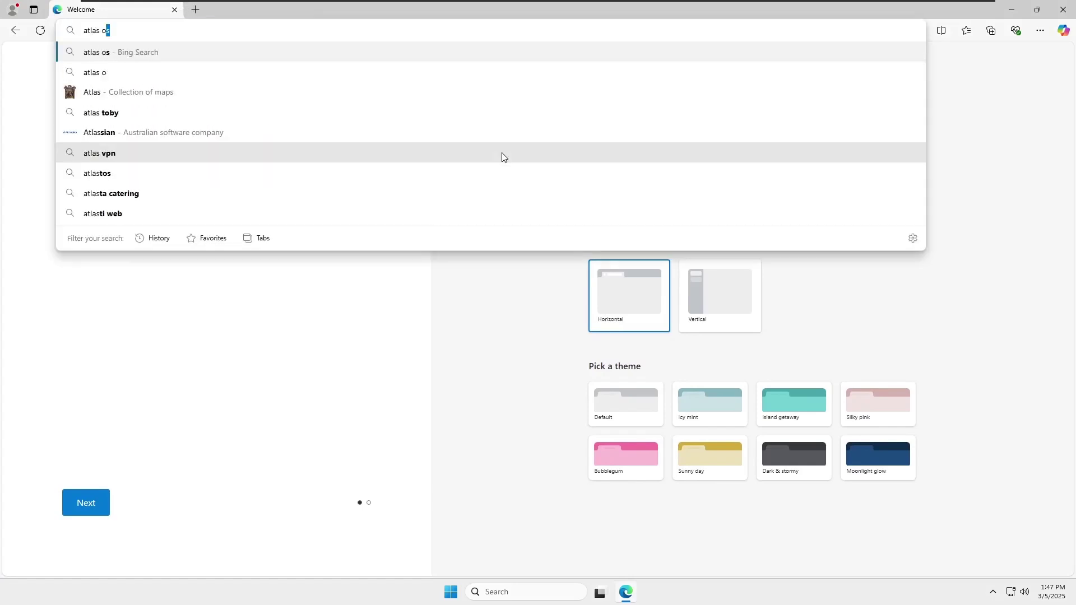
pyautogui.press('Return')
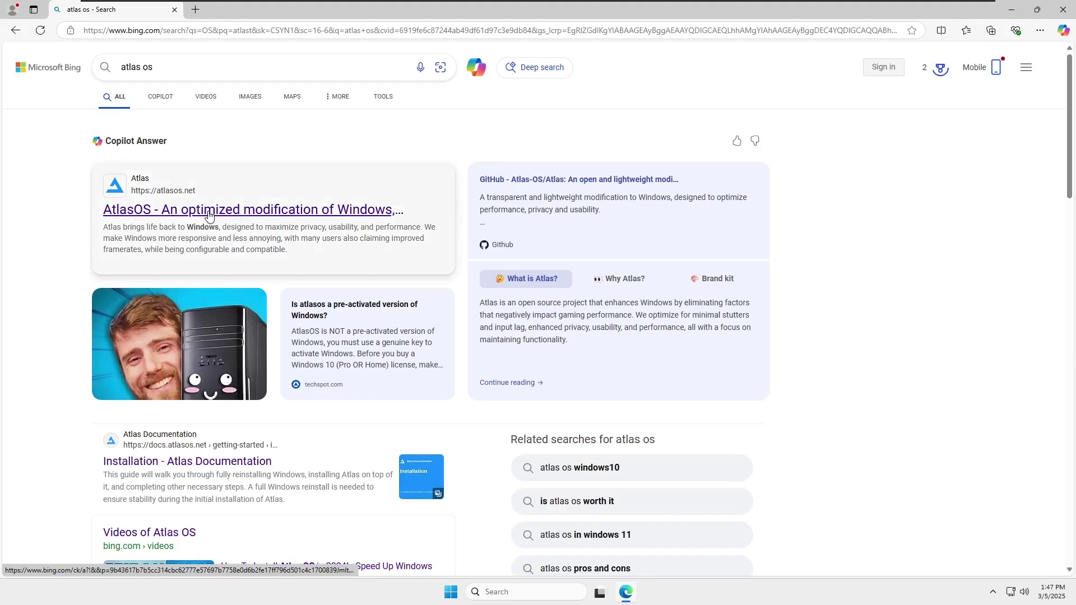
# Open the official AtlasOS site result in a new tab and scroll down its homepage
pyautogui.click(209, 212)
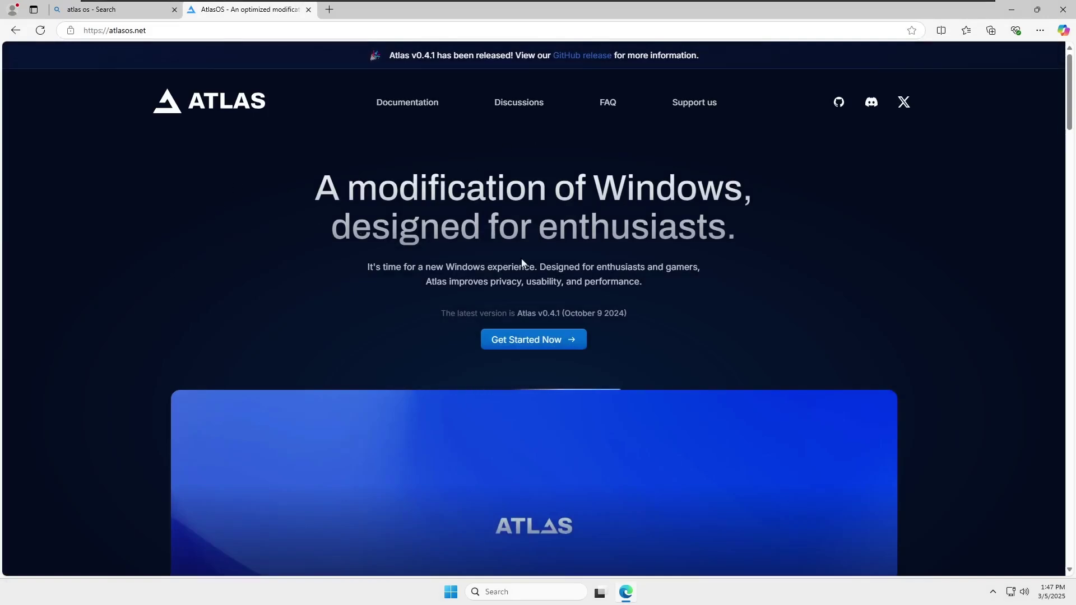
pyautogui.scroll(-4, 591, 250)
pyautogui.scroll(-10, 592, 261)
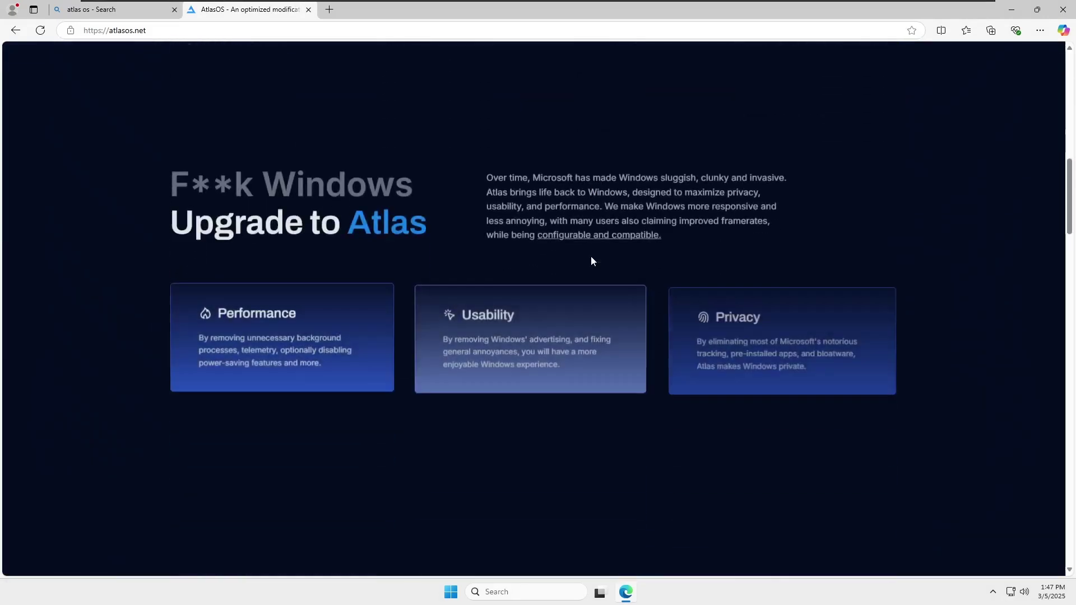
pyautogui.scroll(-7, 639, 381)
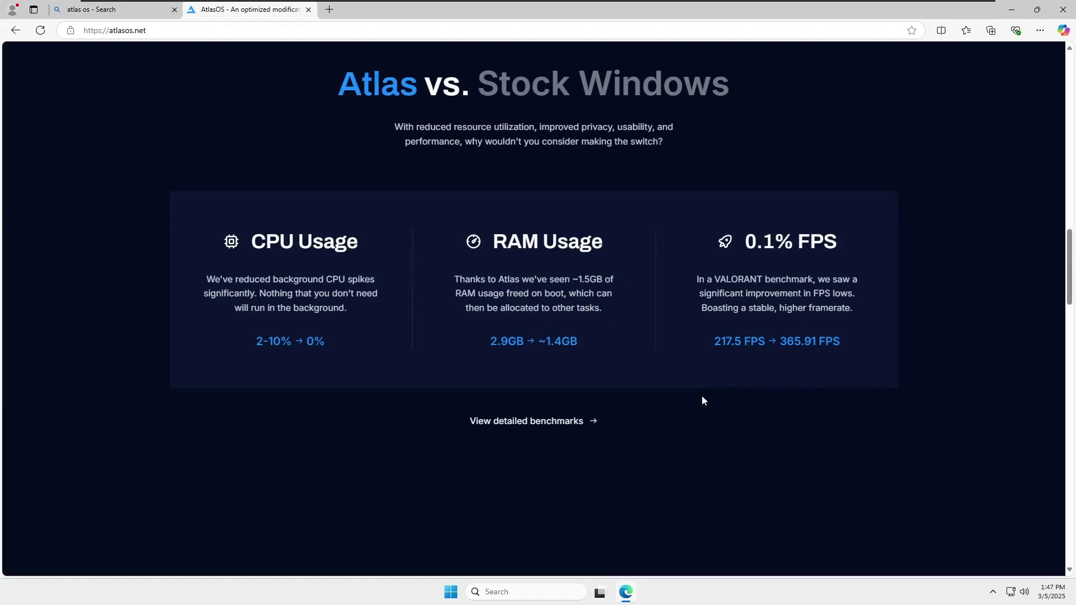
# Highlight the RAM Usage text and its 2.9GB → ~1.4GB figure, then return to the top
pyautogui.moveTo(473, 245); pyautogui.dragTo(560, 331)
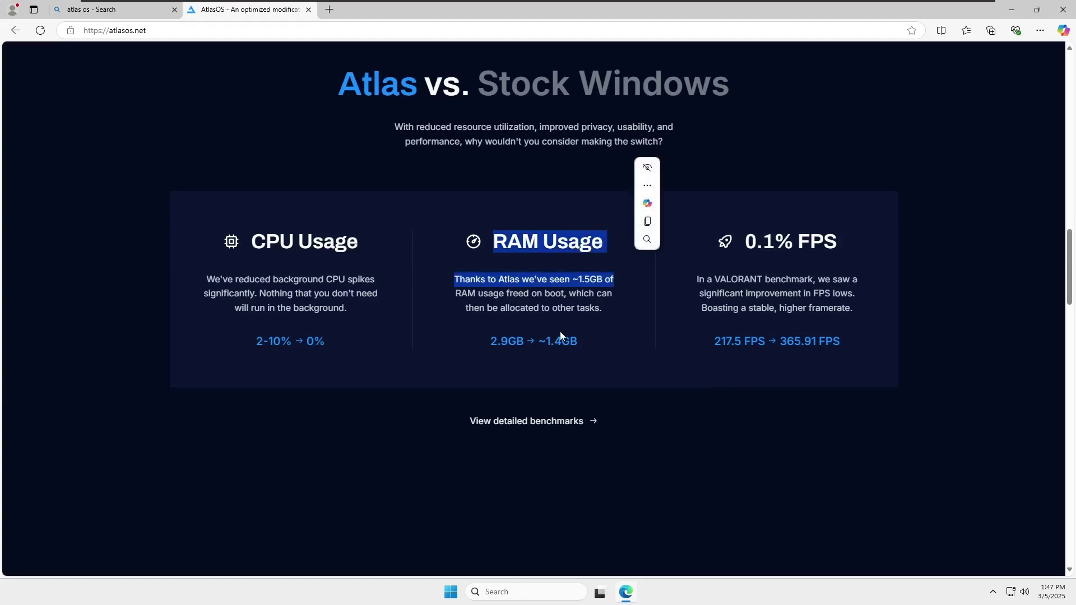
pyautogui.click(509, 336)
pyautogui.moveTo(457, 276); pyautogui.dragTo(612, 316)
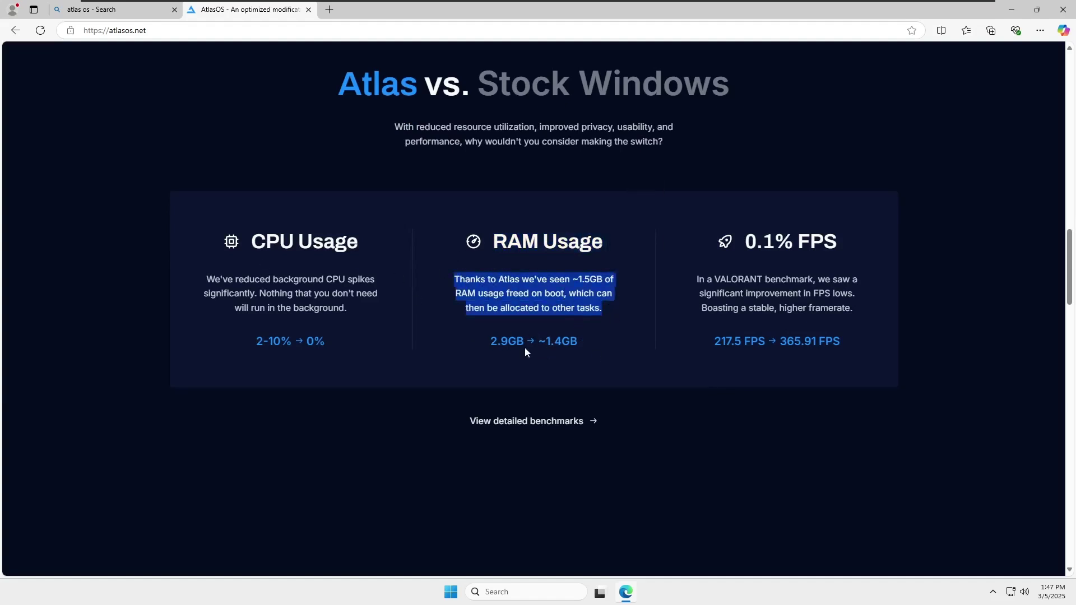
pyautogui.moveTo(493, 343); pyautogui.dragTo(587, 343)
pyautogui.click(745, 303)
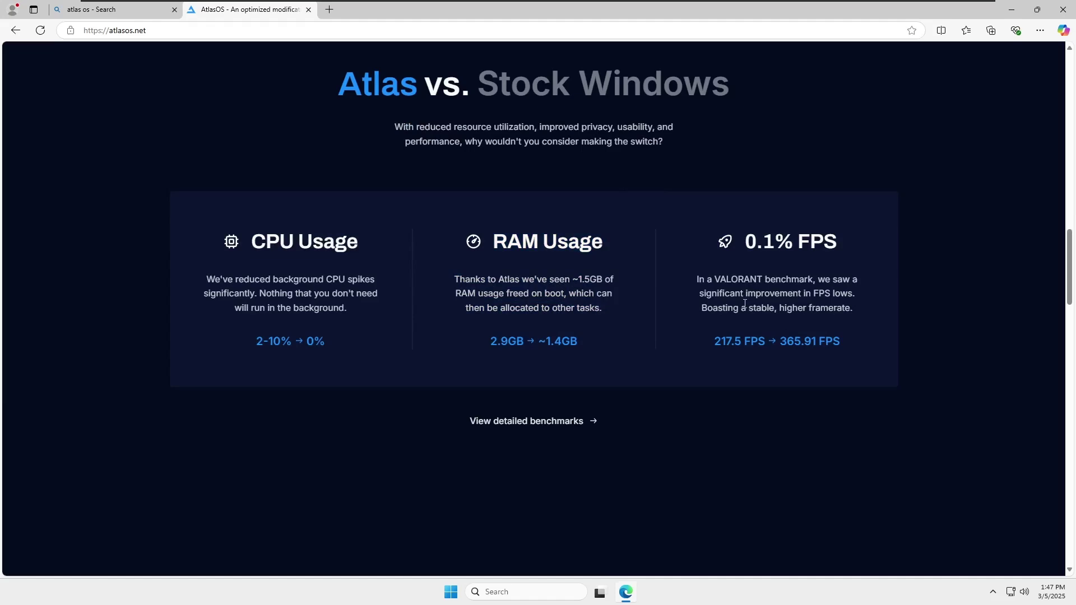
pyautogui.scroll(20, 655, 340)
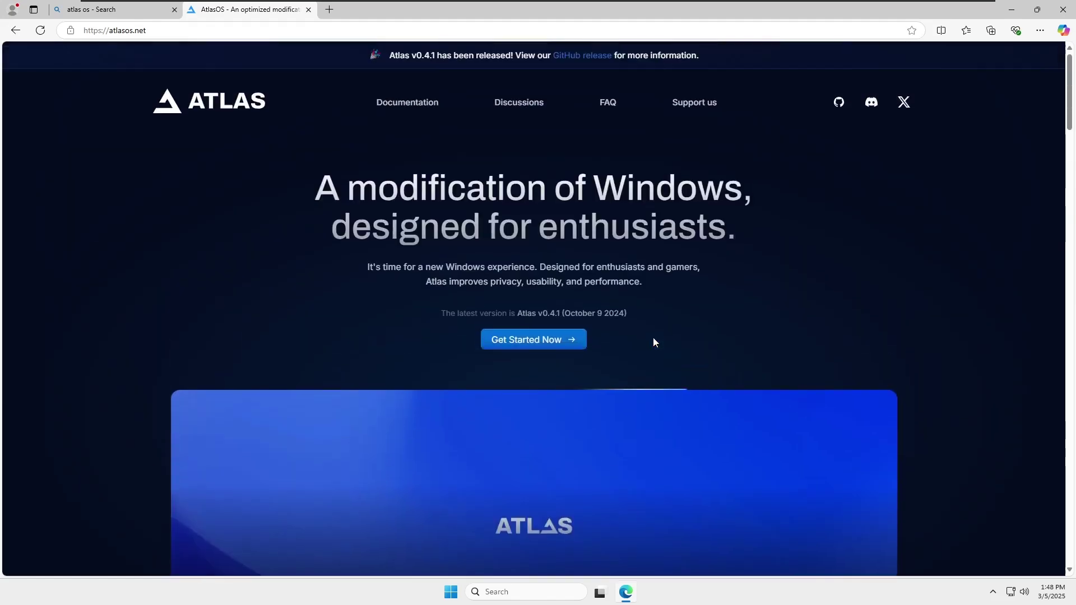
# Choose Get Started Now, then 'I'm following the guide, show me the downloads'
pyautogui.click(548, 344)
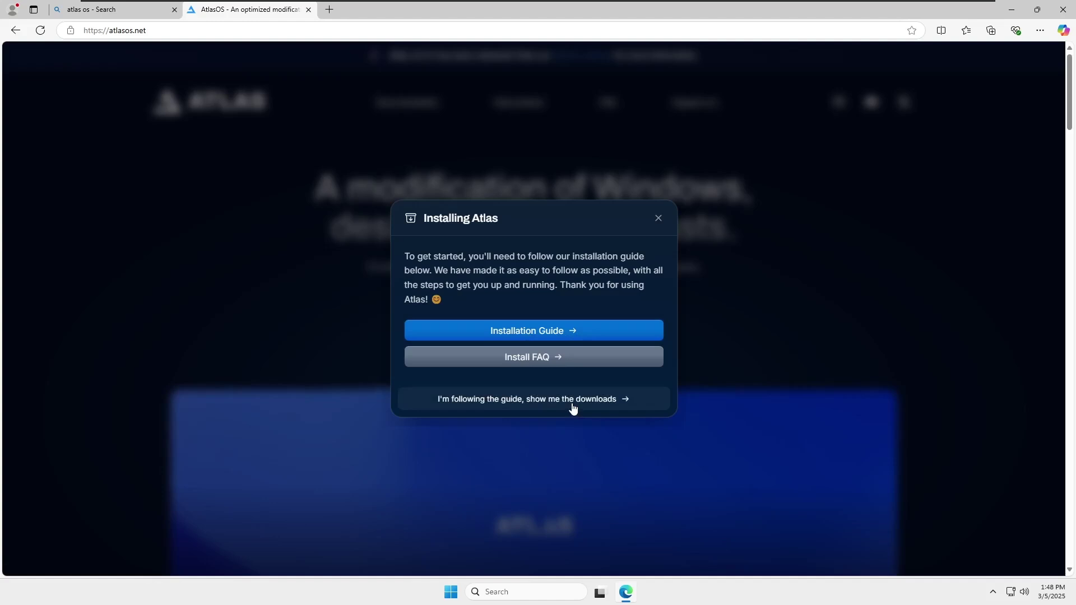
pyautogui.click(572, 402)
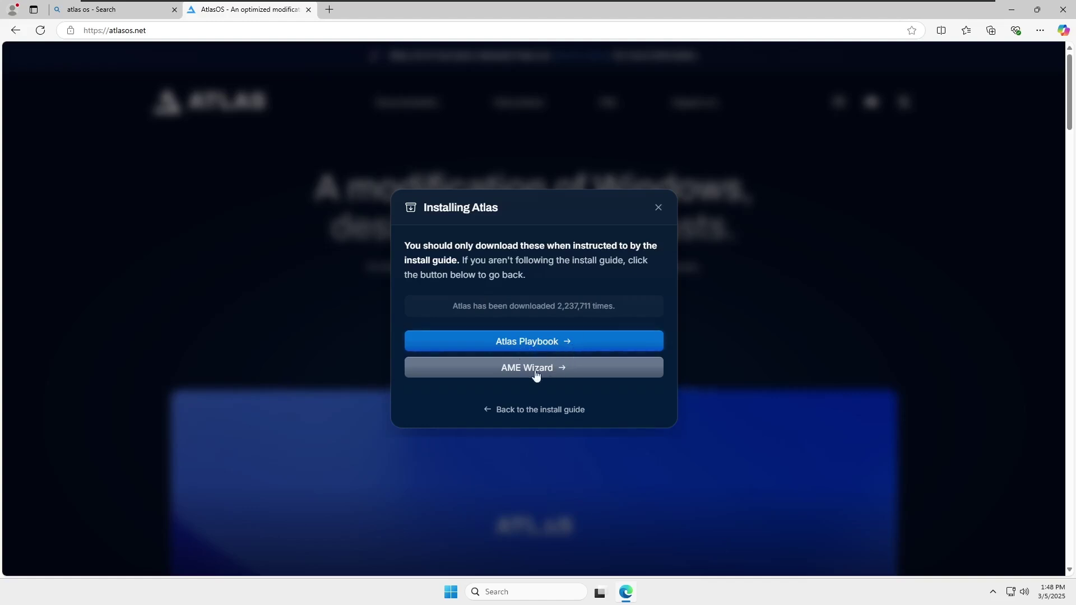
# Download AME Wizard Beta.zip, then AtlasPlaybook_v0.4.1.zip
pyautogui.click(563, 376)
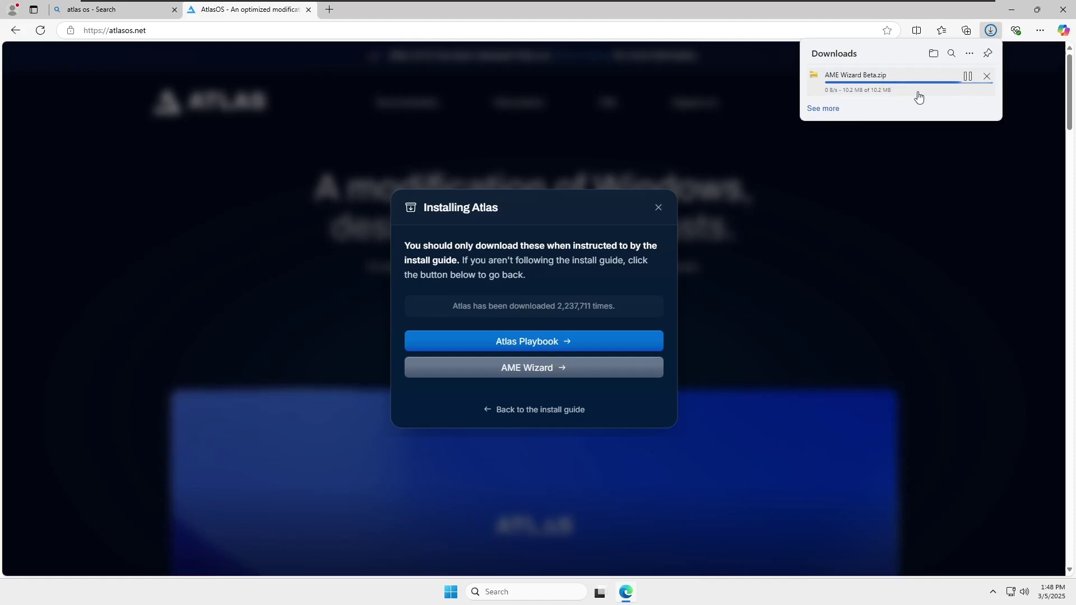
pyautogui.click(524, 348)
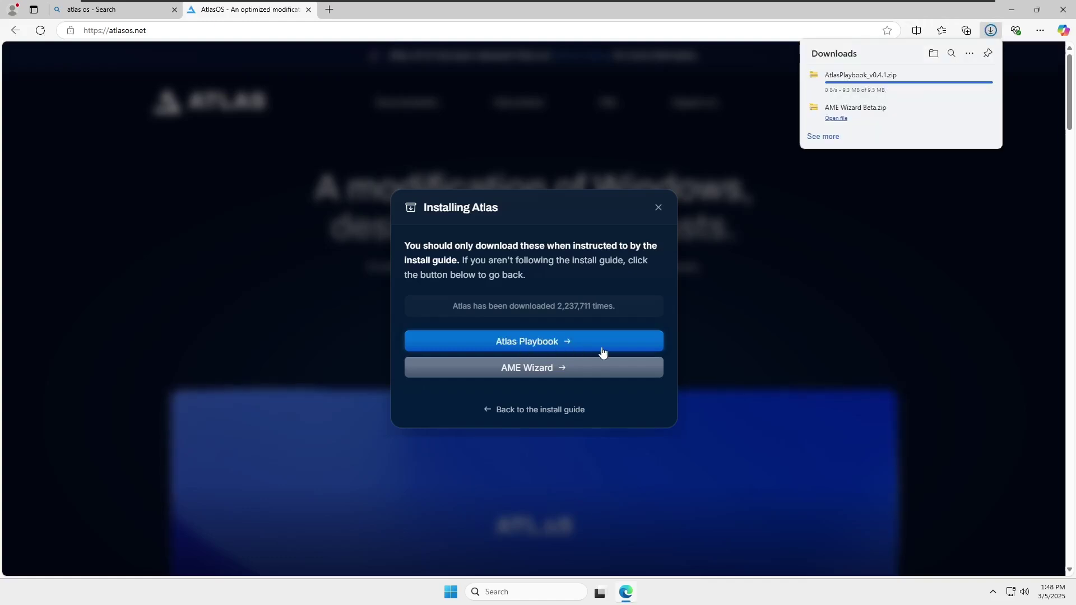
# Look over the Install FAQ documentation and close that tab
pyautogui.click(541, 410)
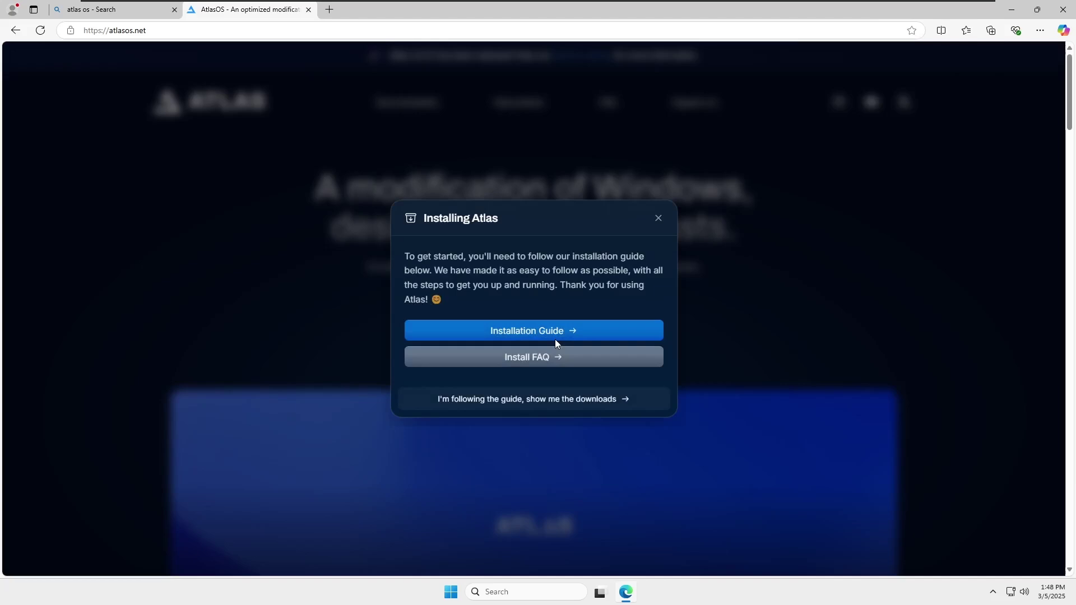
pyautogui.click(536, 365)
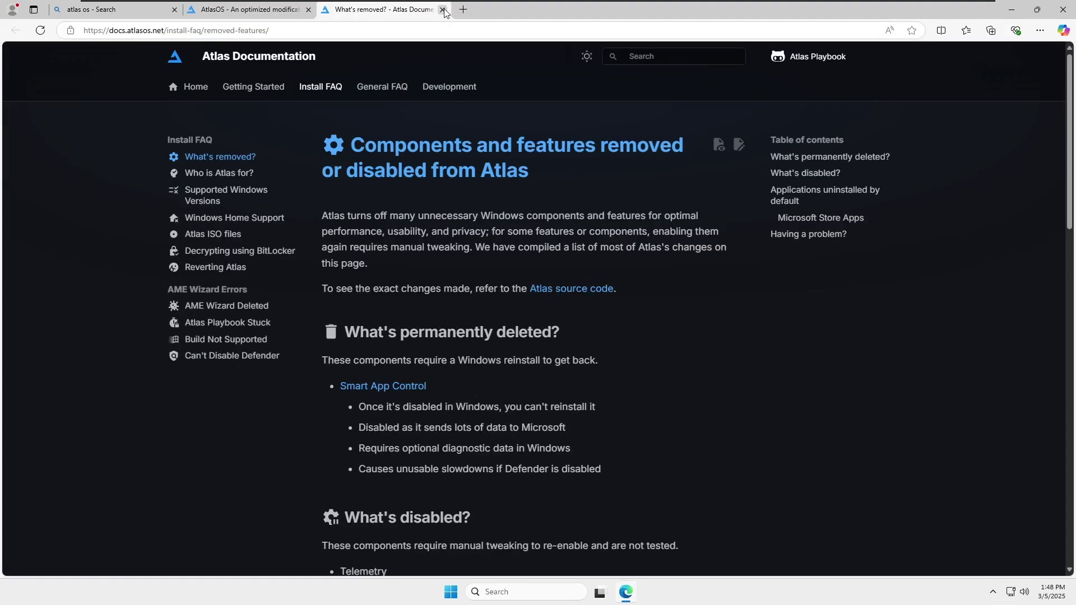
pyautogui.scroll(-1, 462, 313)
pyautogui.scroll(1, 459, 297)
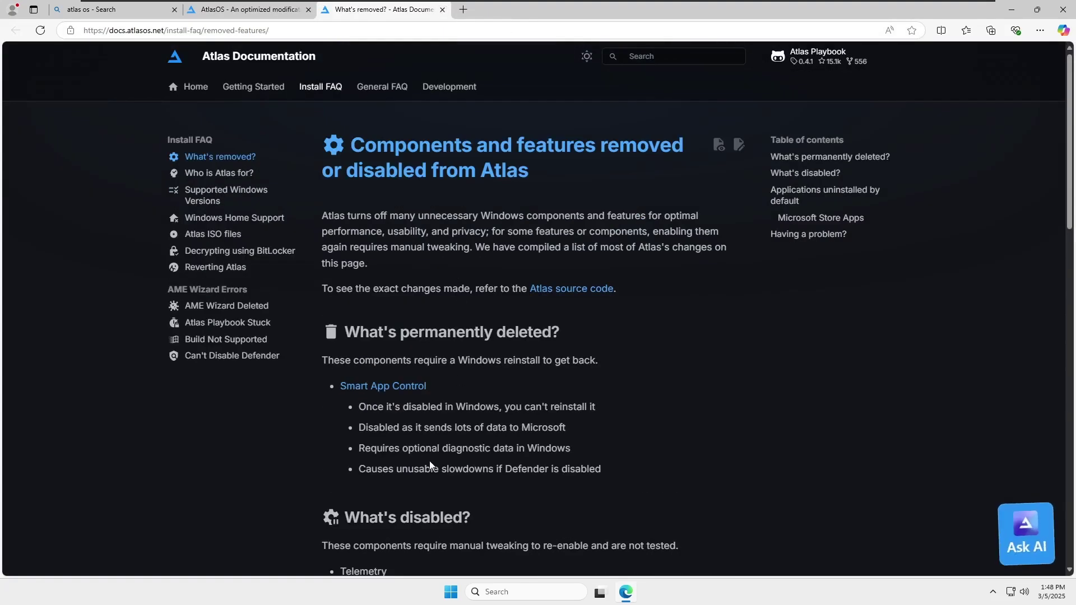
pyautogui.click(442, 9)
# Open the Atlas installation guide and scroll down to section 5, Installing AtlasOS
pyautogui.click(517, 398)
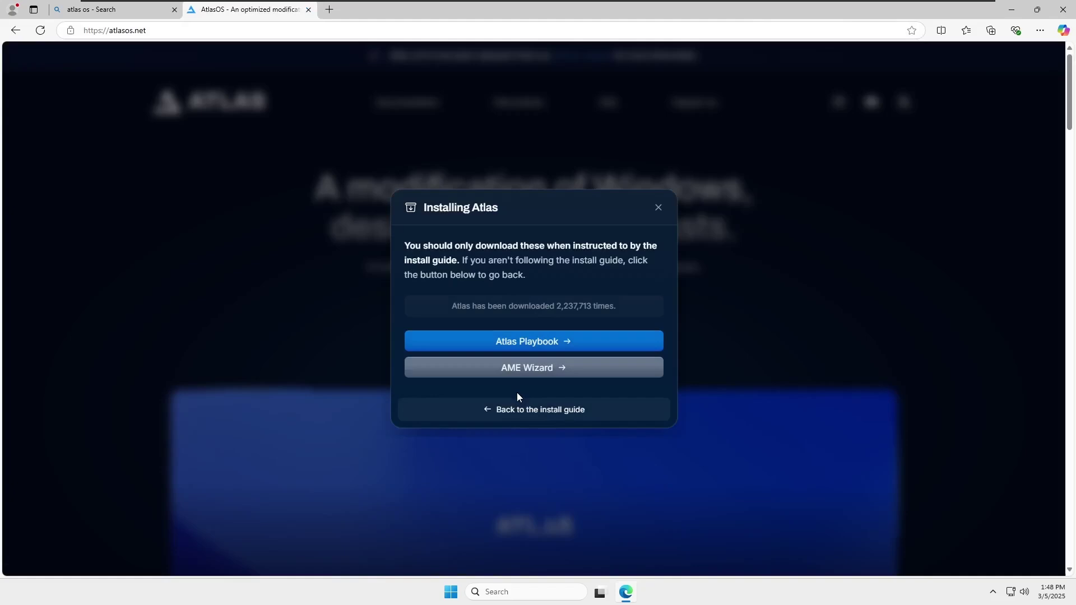
pyautogui.click(524, 408)
pyautogui.click(531, 332)
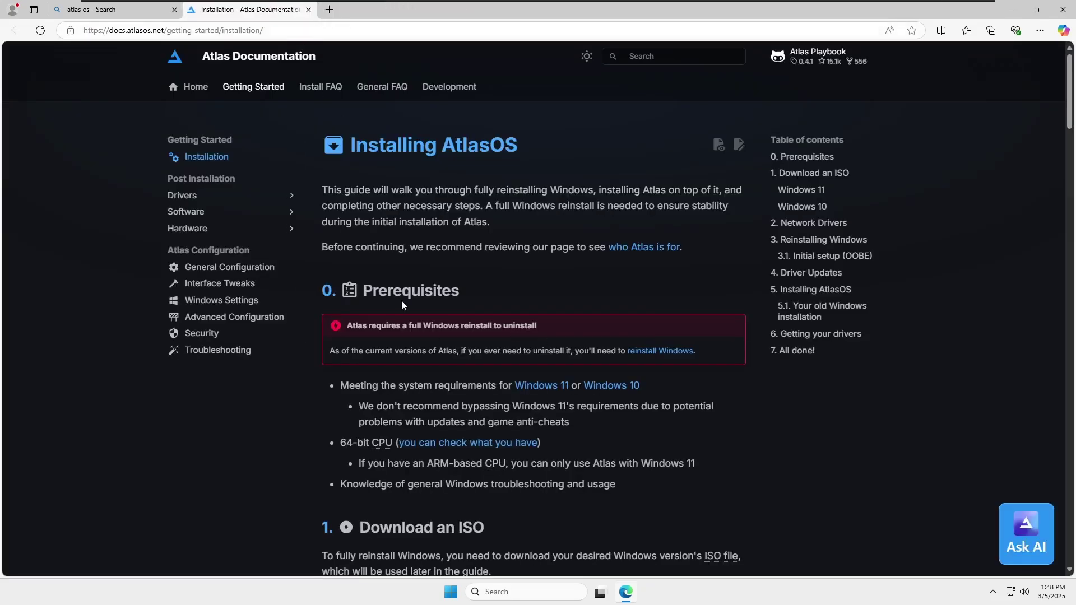
pyautogui.scroll(-2, 402, 304)
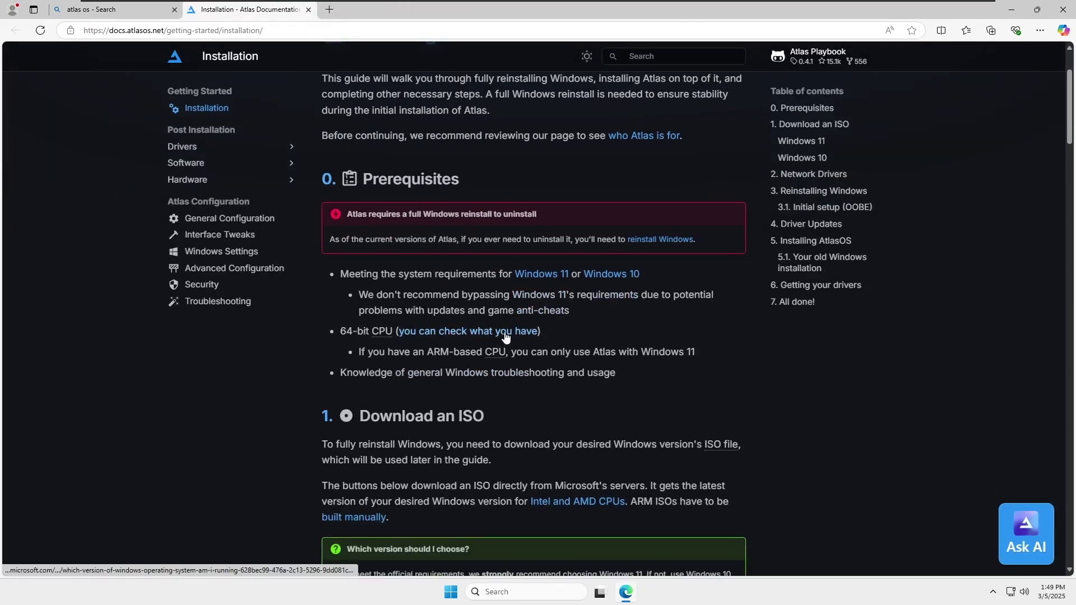
pyautogui.scroll(-8, 478, 204)
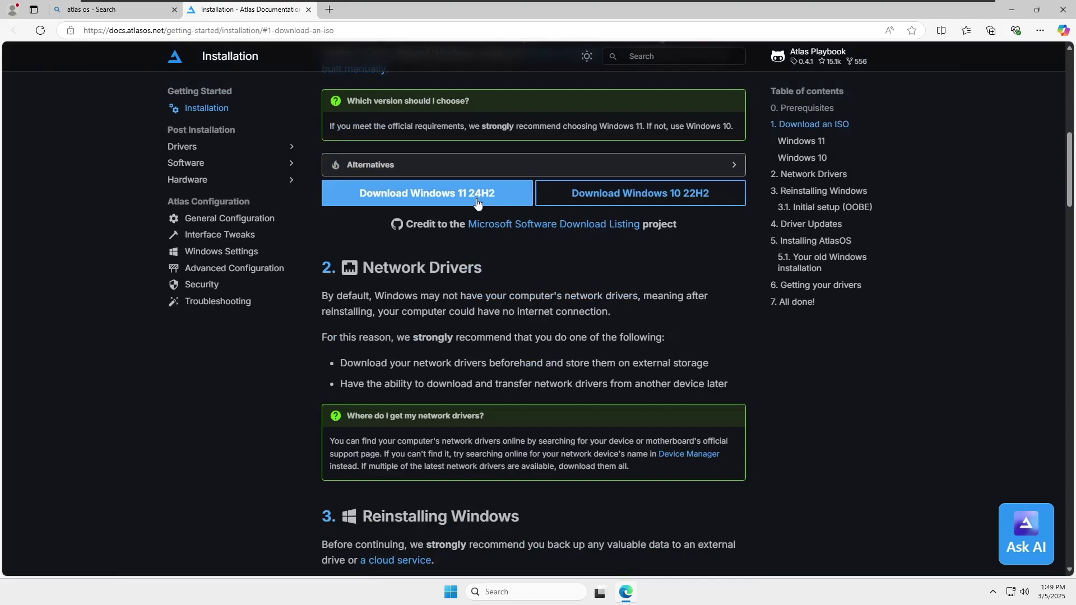
pyautogui.scroll(-5, 478, 204)
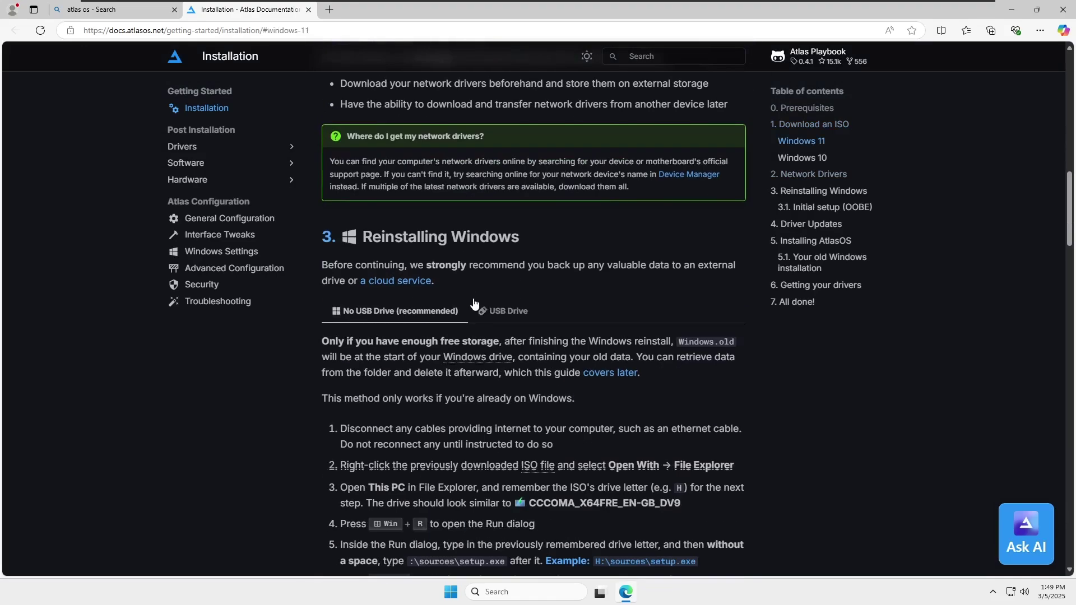
pyautogui.scroll(-2, 432, 271)
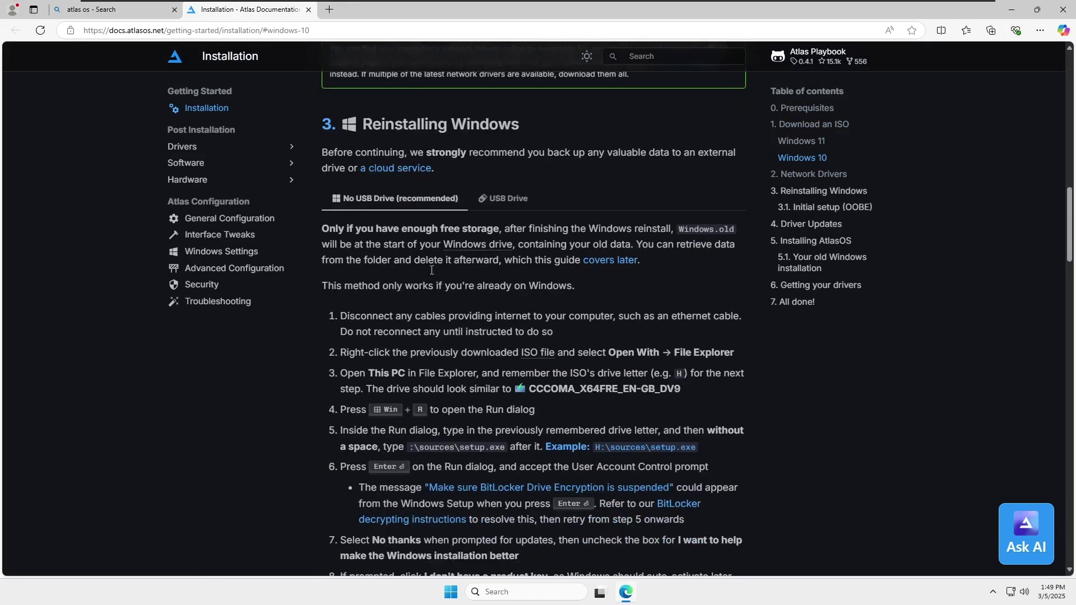
pyautogui.scroll(-10, 485, 355)
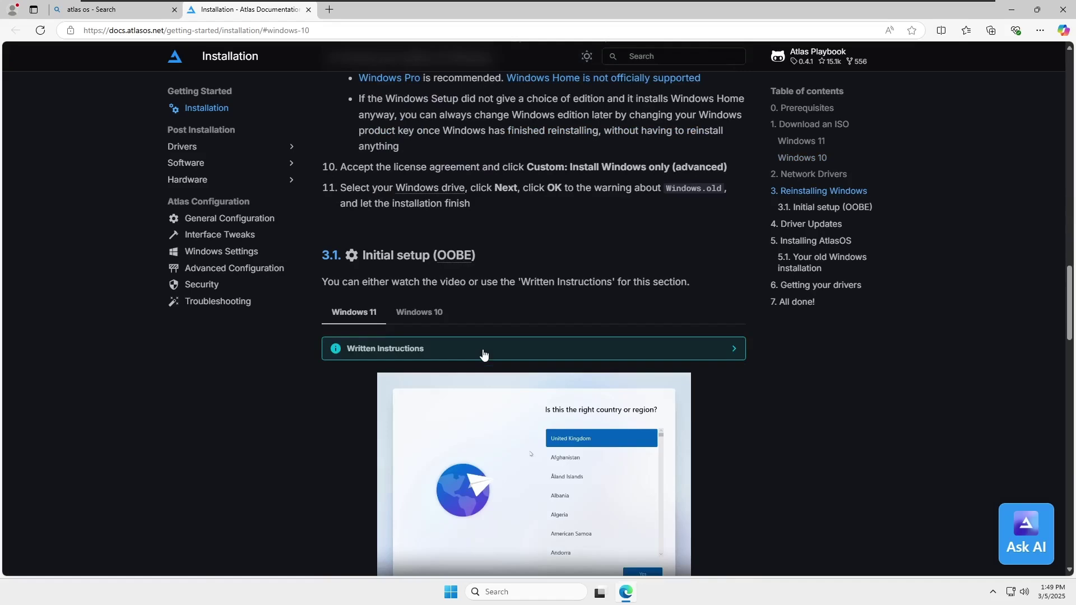
pyautogui.scroll(-15, 485, 355)
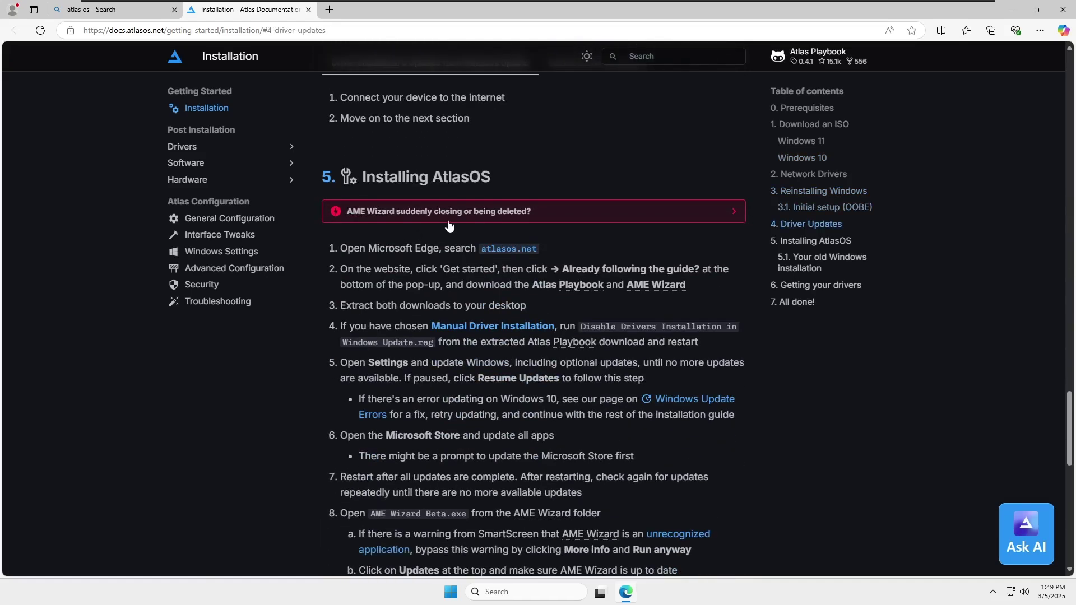
pyautogui.scroll(-3, 382, 258)
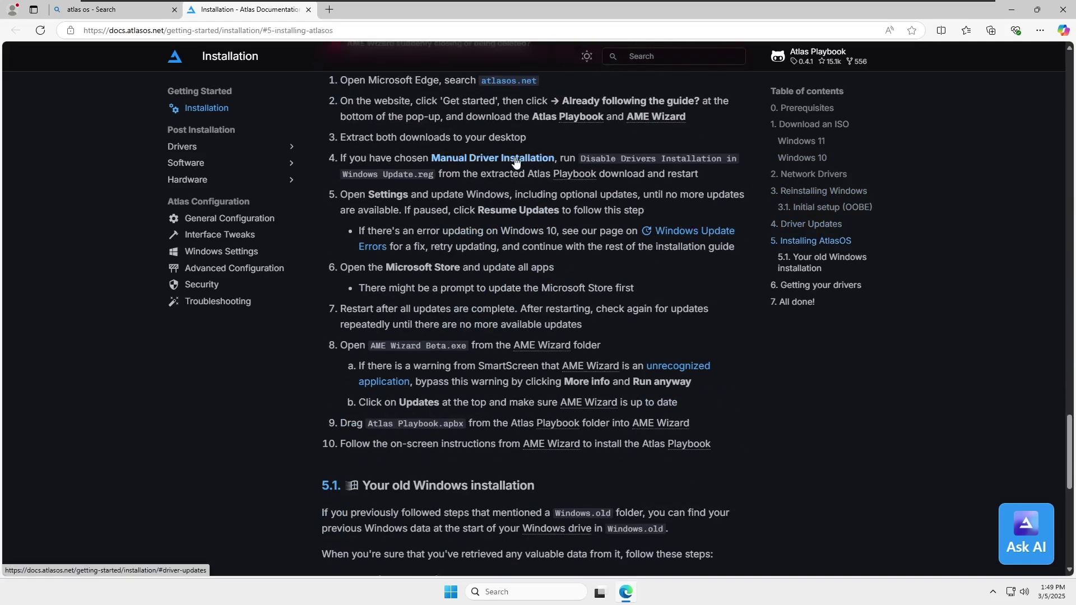
pyautogui.scroll(-1, 483, 254)
pyautogui.click(1041, 30)
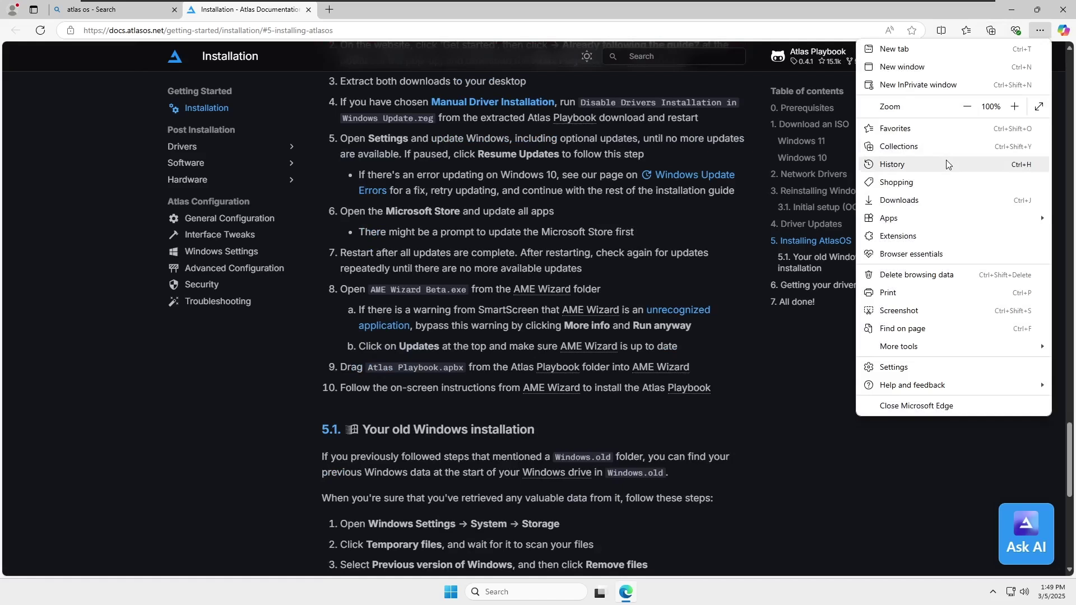
# Show the downloads in their folder and extract AtlasPlaybook_v0.4.1.zip to its default folder
pyautogui.click(897, 184)
pyautogui.click(836, 85)
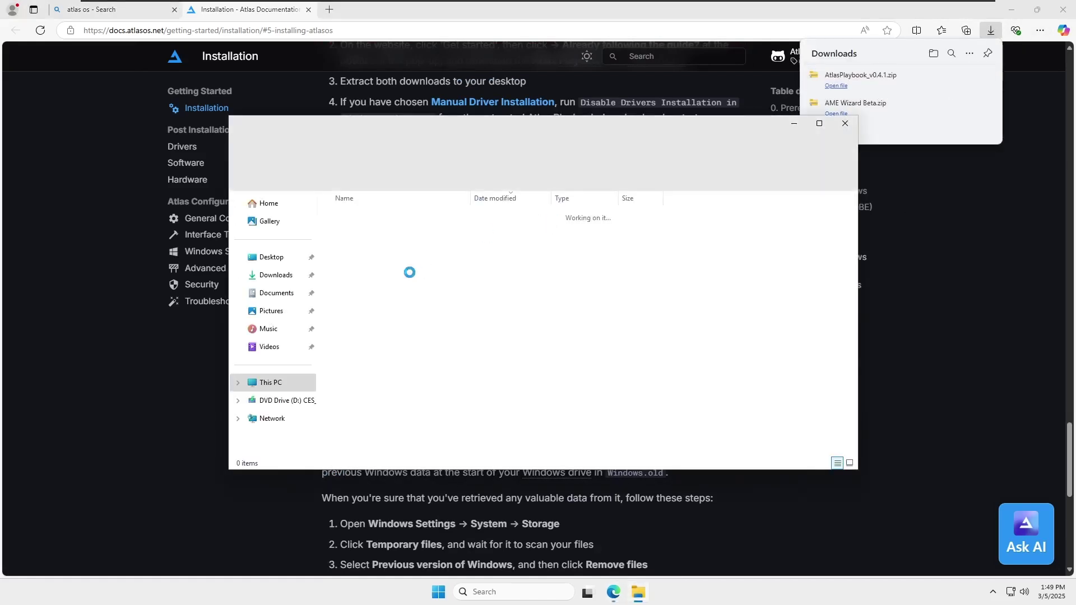
pyautogui.rightClick(386, 235)
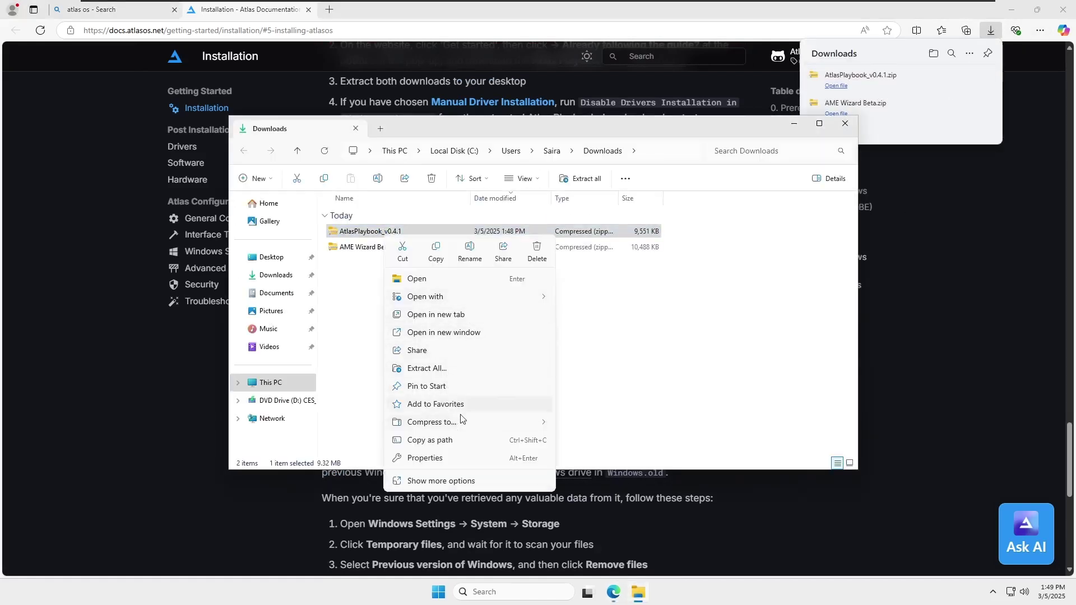
pyautogui.click(468, 369)
pyautogui.click(640, 403)
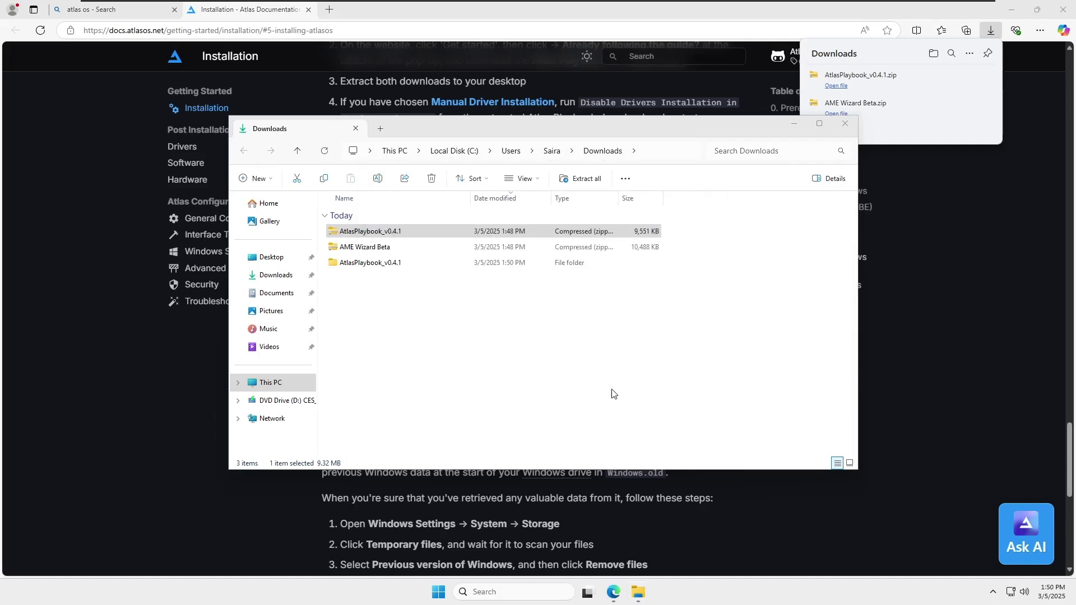
pyautogui.moveTo(548, 178); pyautogui.dragTo(585, 191)
# Extract AME Wizard Beta.zip, close the Downloads window and arrange the two extracted folders
pyautogui.click(334, 262)
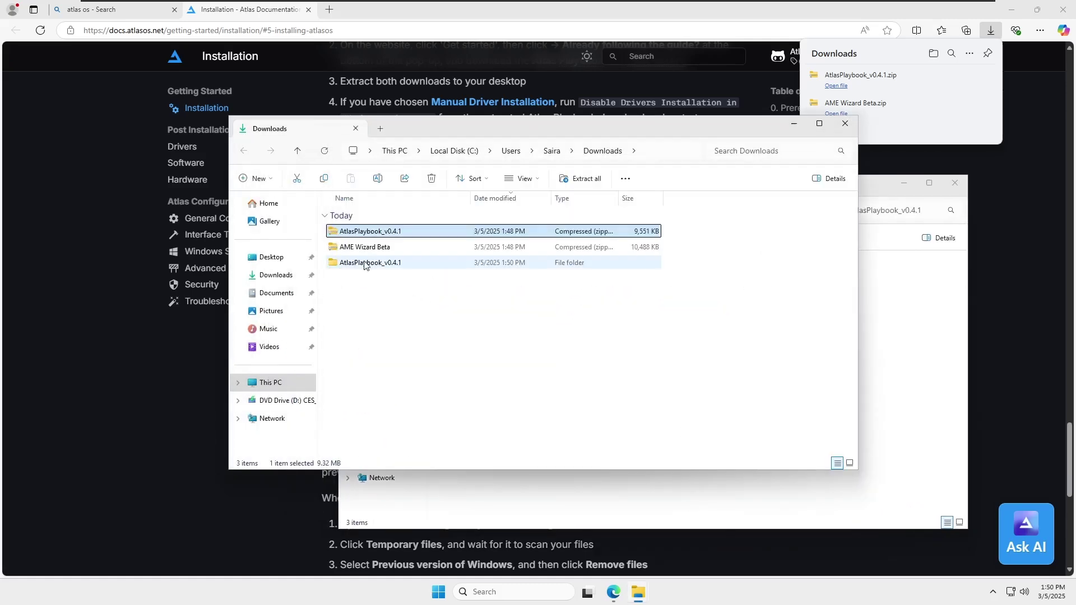
pyautogui.rightClick(359, 248)
pyautogui.click(423, 378)
pyautogui.click(639, 403)
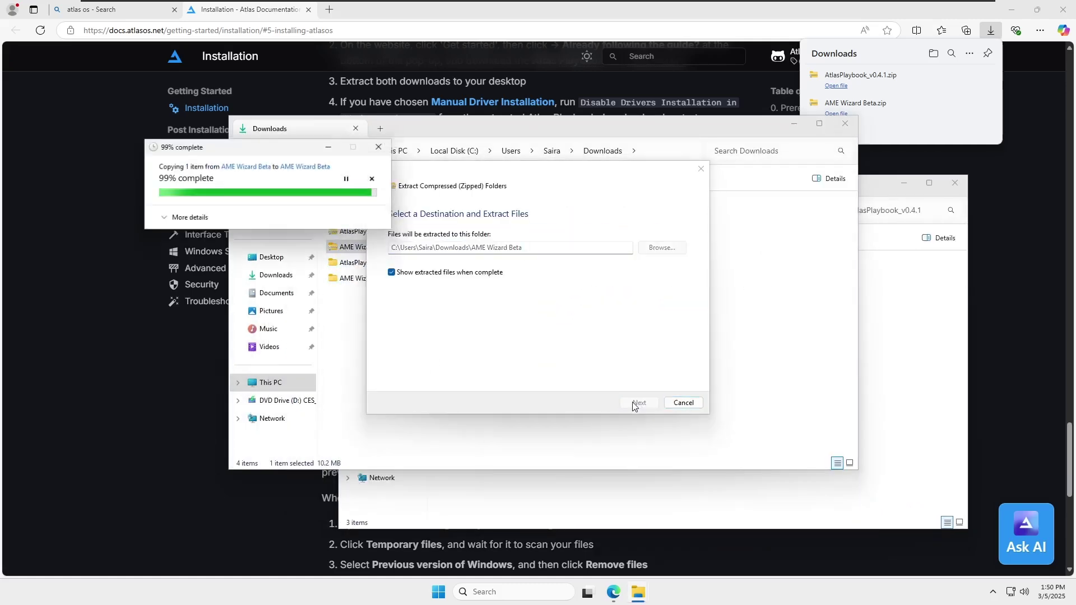
pyautogui.click(846, 123)
pyautogui.moveTo(600, 191); pyautogui.dragTo(332, 194)
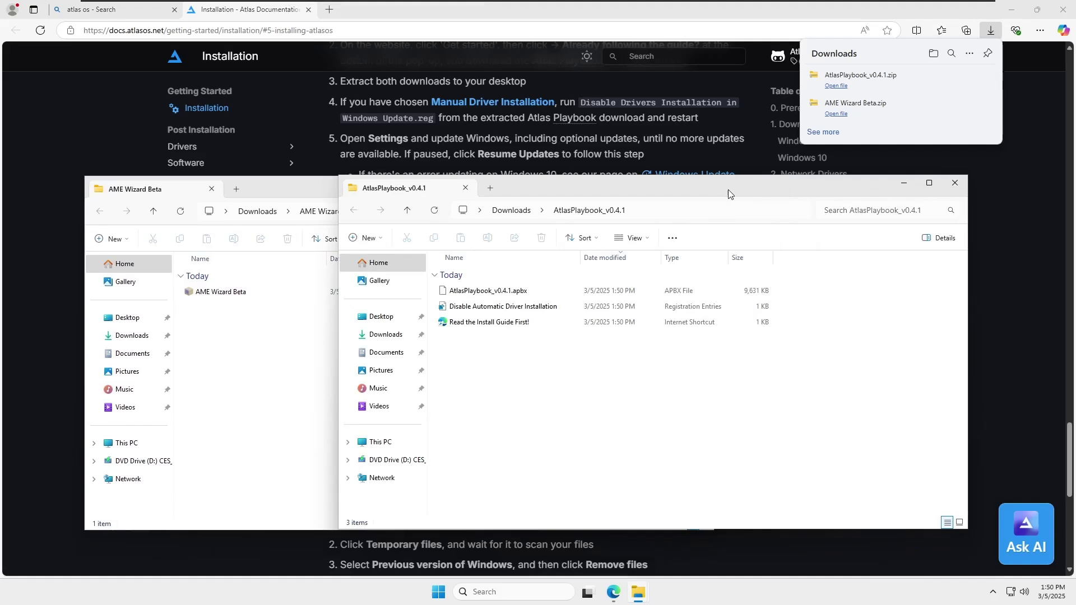
pyautogui.moveTo(729, 190); pyautogui.dragTo(720, 163)
# Merge the Disable Automatic Driver Installation registry file, confirm it, then close the playbook folder
pyautogui.click(477, 287)
pyautogui.rightClick(477, 286)
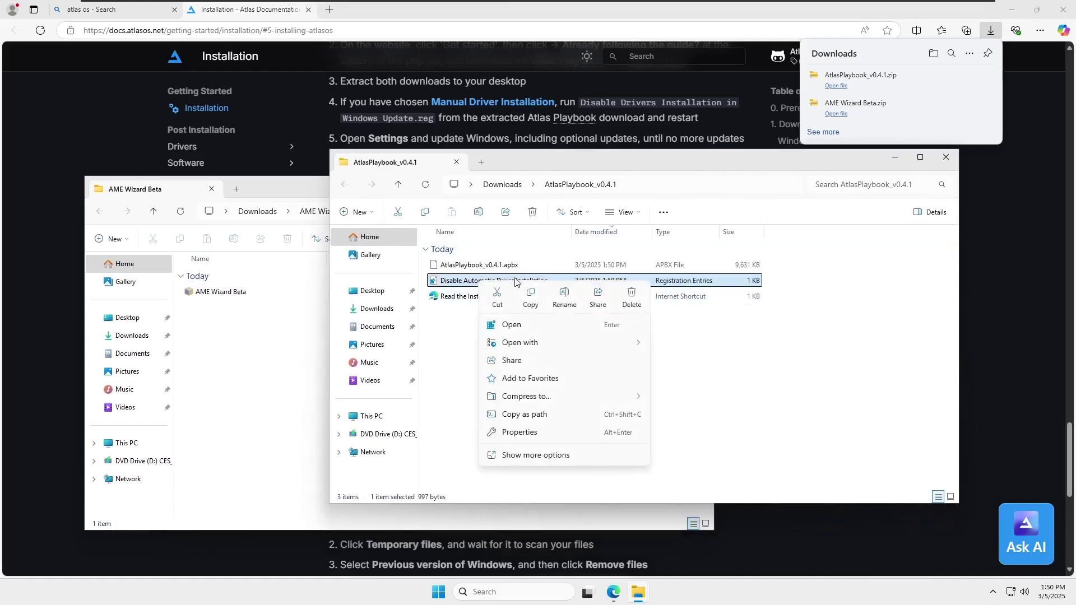
pyautogui.click(466, 283)
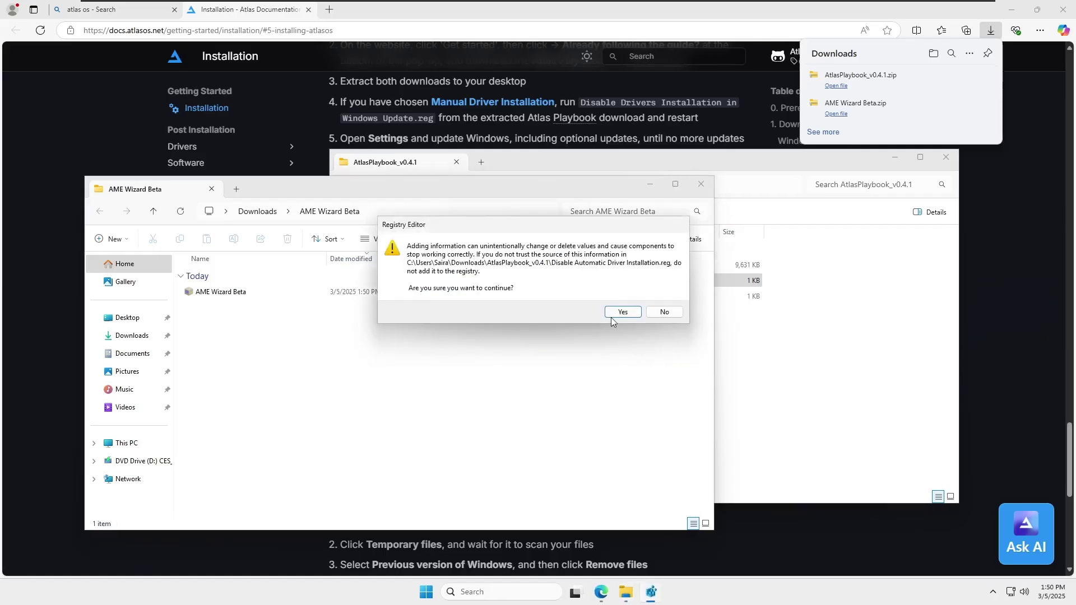
pyautogui.click(619, 312)
pyautogui.click(657, 298)
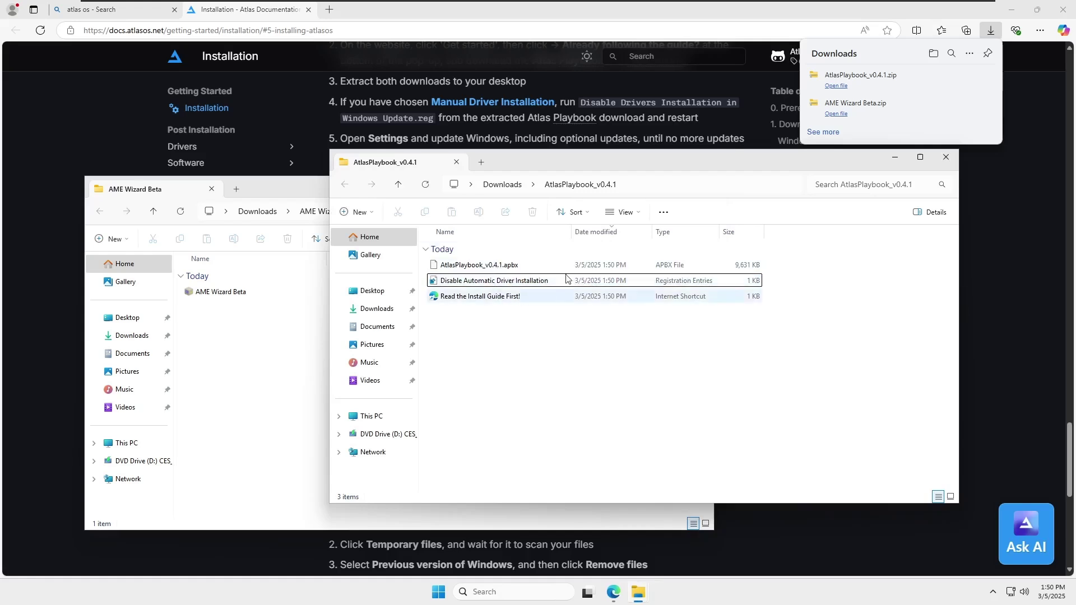
pyautogui.click(486, 268)
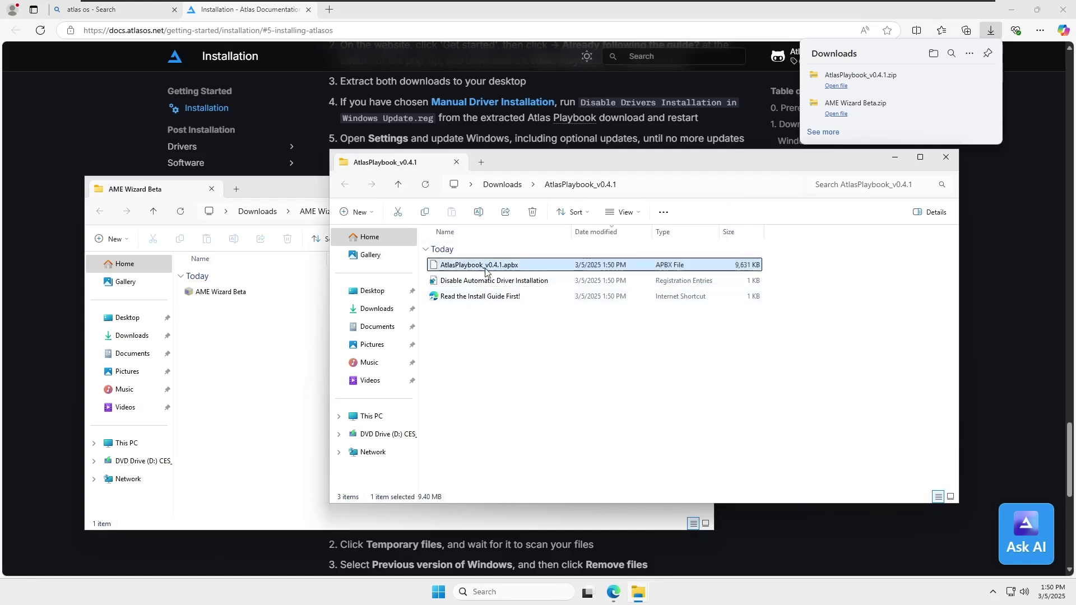
pyautogui.click(946, 157)
# Launch AME Wizard Beta, close the Edge window and reposition the windows
pyautogui.click(243, 297)
pyautogui.doubleClick(240, 292)
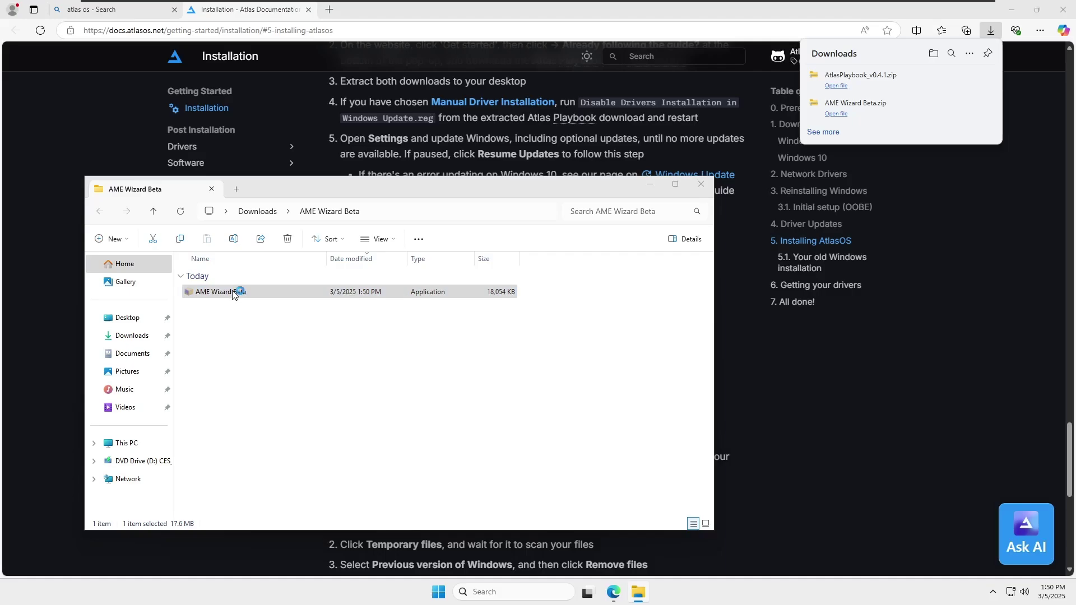
pyautogui.click(1064, 10)
pyautogui.moveTo(456, 183); pyautogui.dragTo(520, 160)
pyautogui.moveTo(520, 160); pyautogui.dragTo(626, 126)
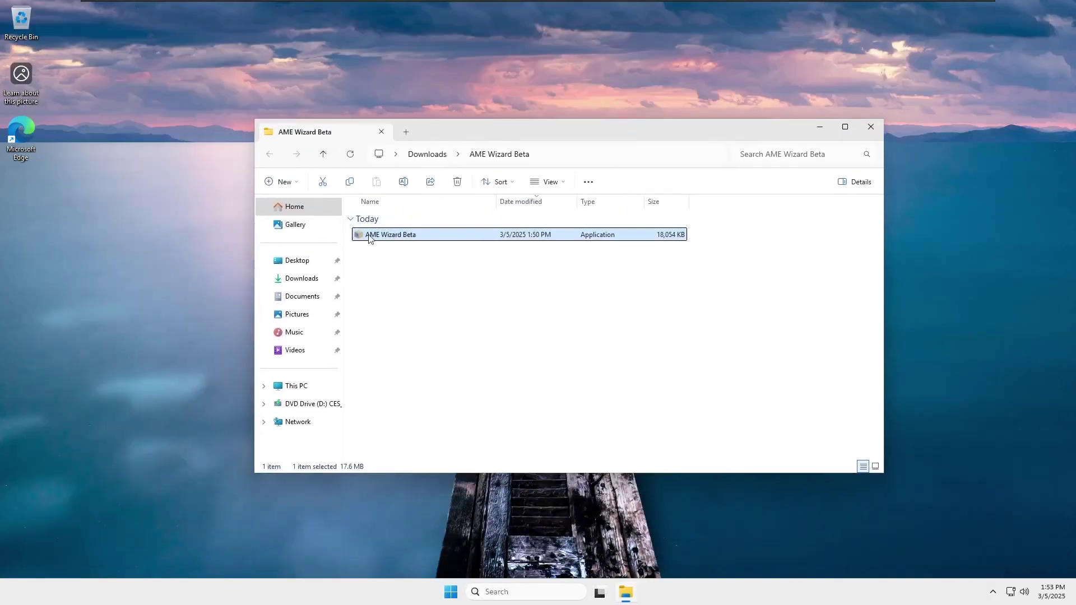
# Run AME Wizard Beta as administrator, approve the UAC prompt, and cancel the playbook file browser
pyautogui.rightClick(367, 235)
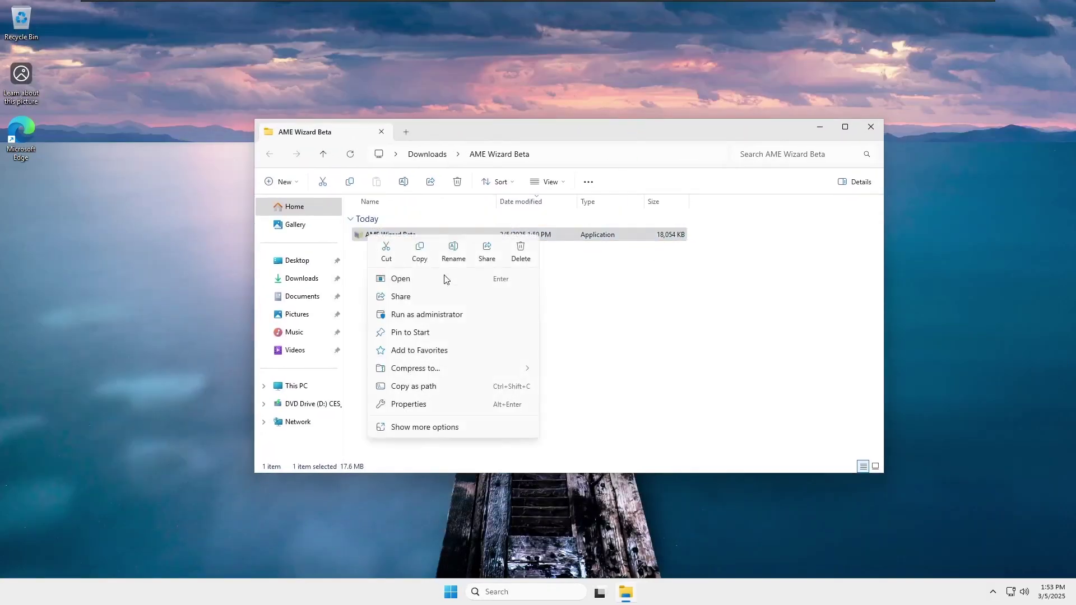
pyautogui.click(427, 312)
pyautogui.click(500, 397)
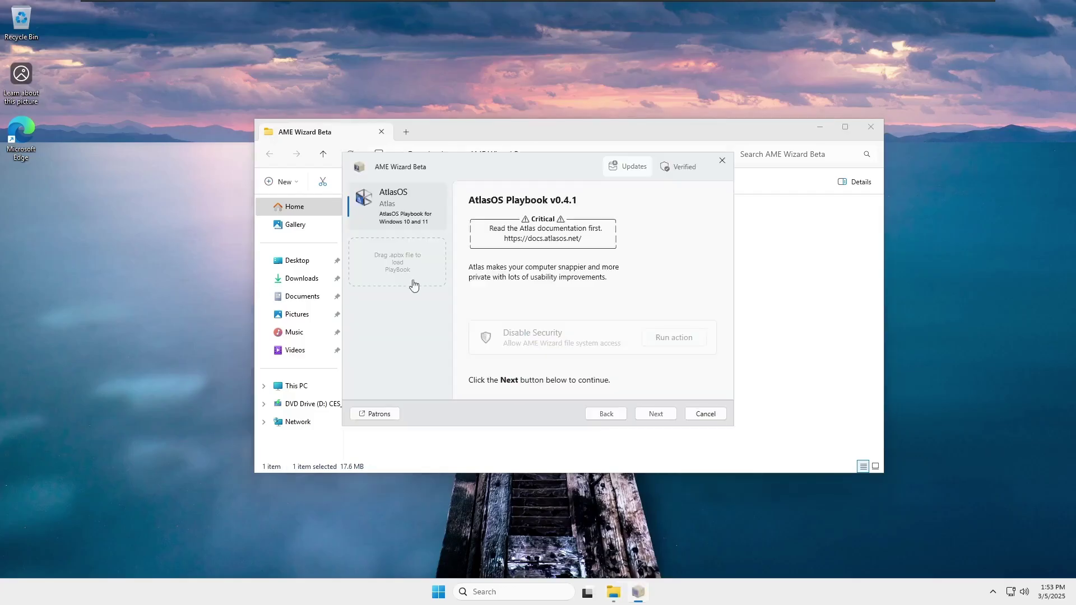
pyautogui.click(398, 271)
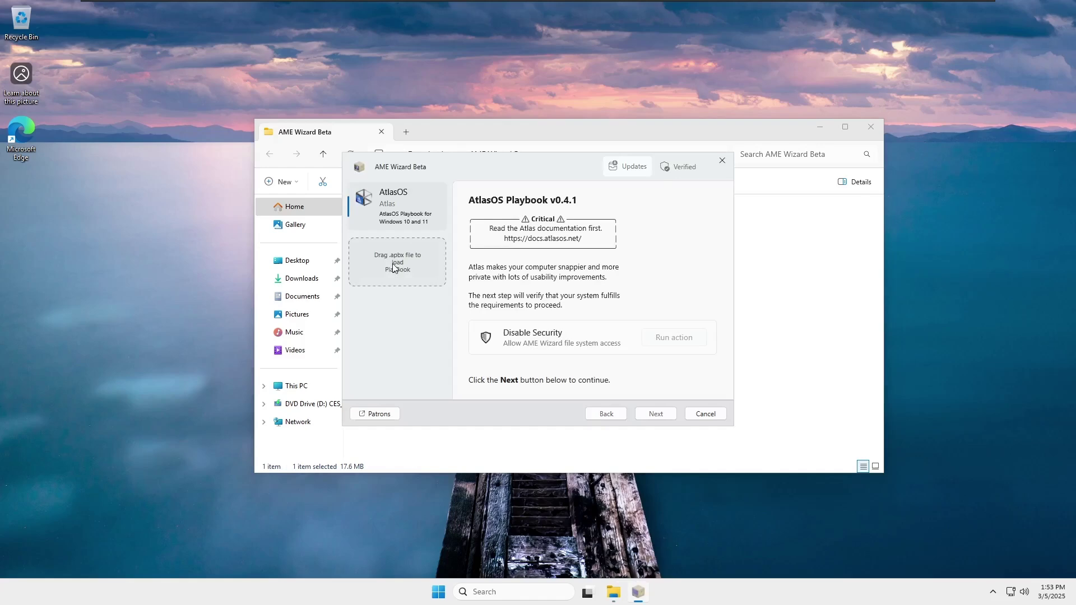
pyautogui.press('Escape')
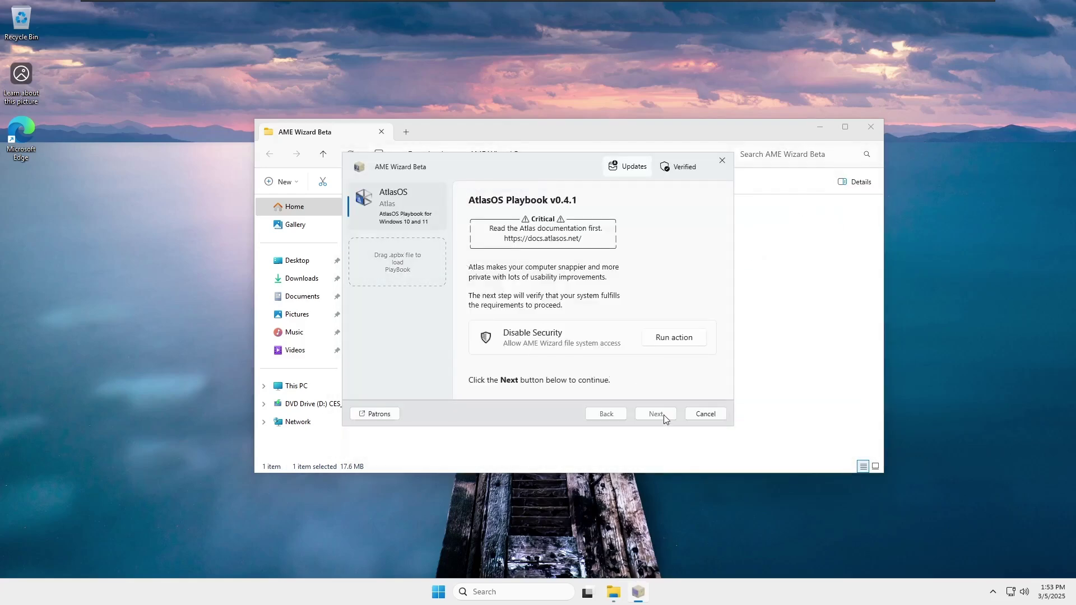
# Run the Disable Security action in AME Wizard
pyautogui.click(672, 337)
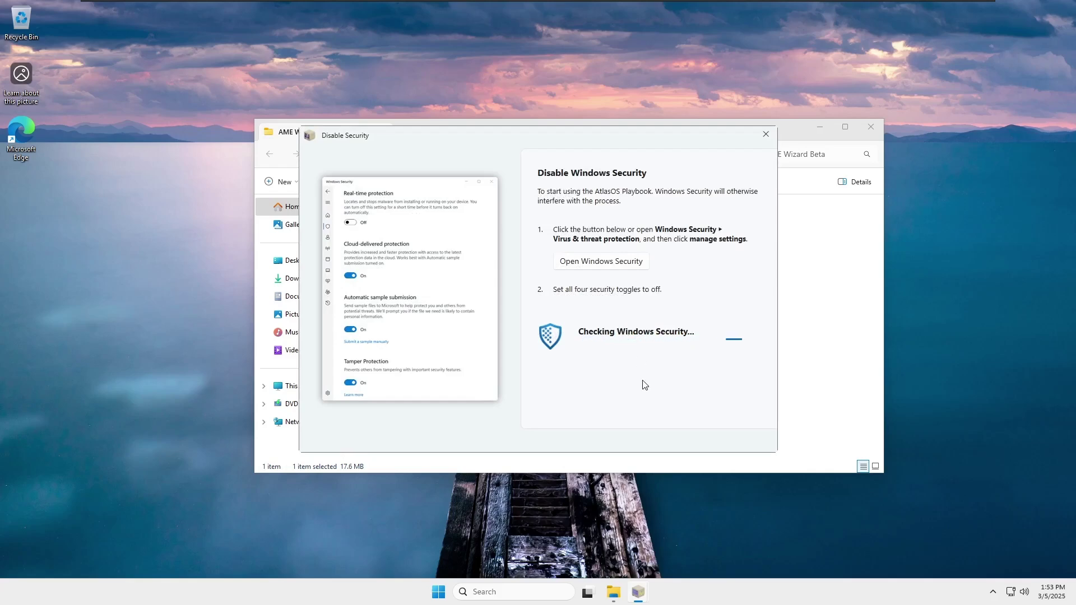
# In Windows Security virus settings, turn off cloud protection (approving UAC), sample submission and Tamper Protection
pyautogui.click(629, 268)
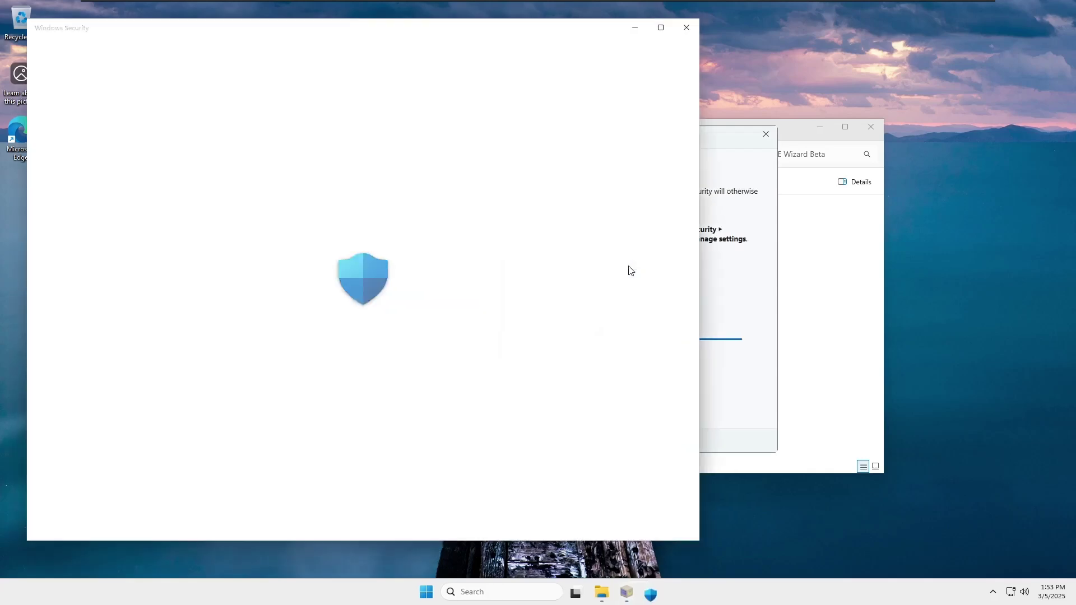
pyautogui.scroll(-3, 240, 222)
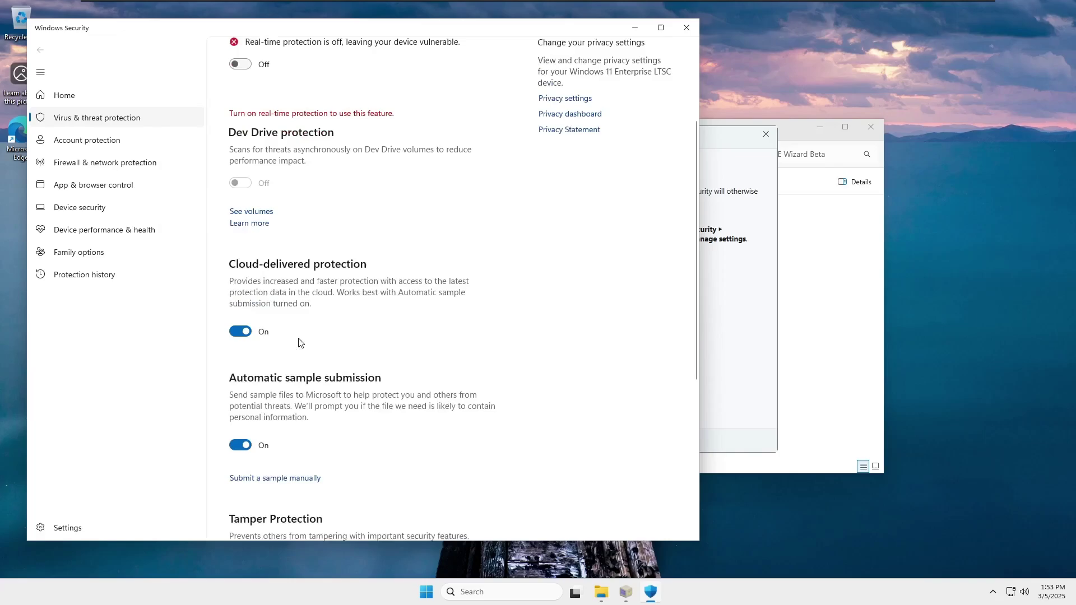
pyautogui.click(243, 330)
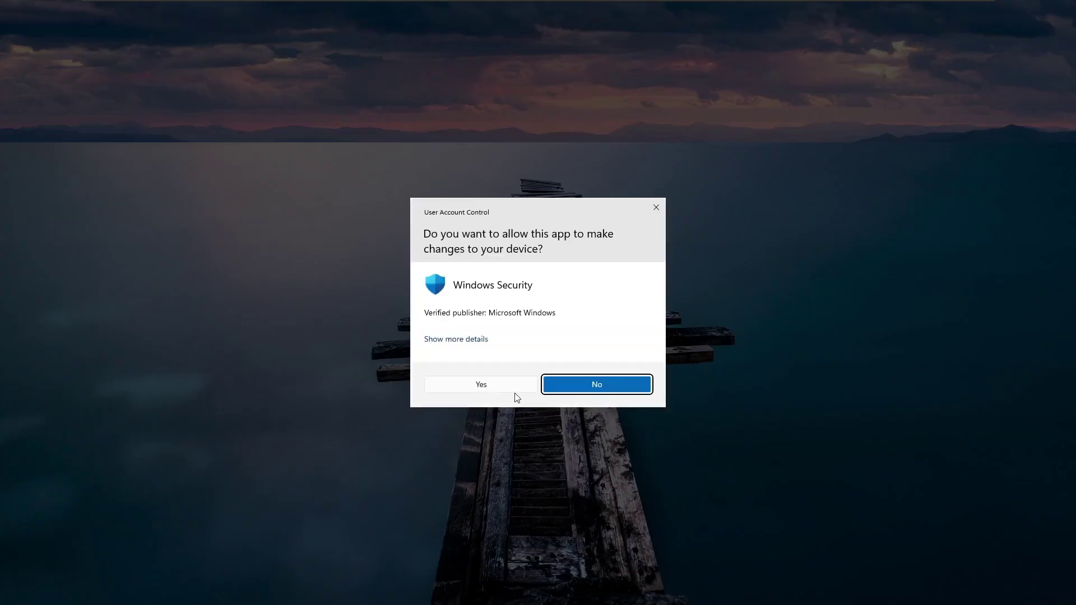
pyautogui.click(502, 387)
pyautogui.scroll(-1, 264, 331)
pyautogui.click(265, 338)
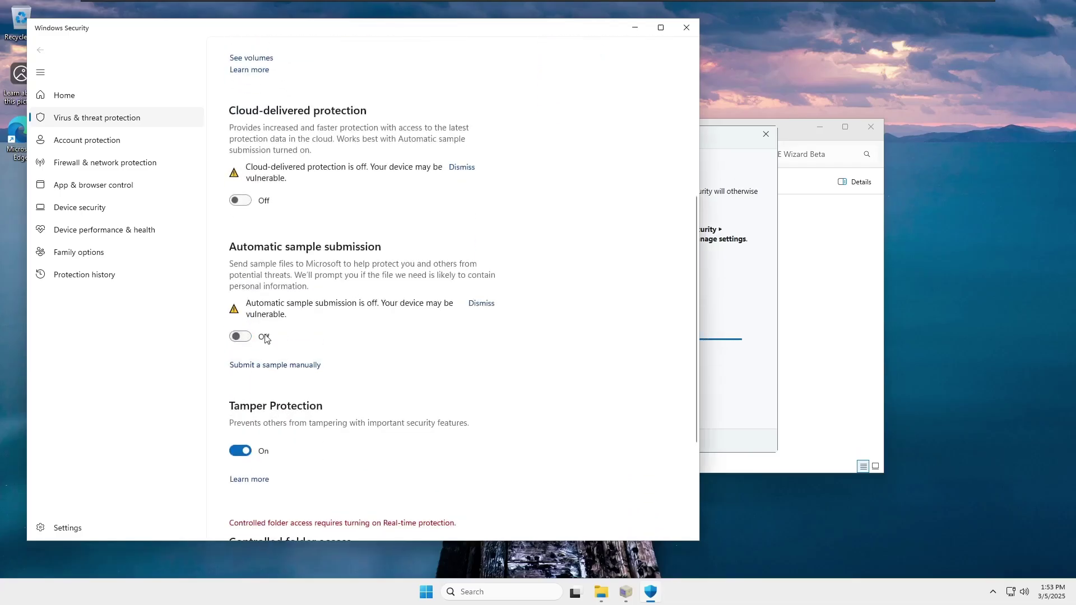
pyautogui.click(241, 451)
pyautogui.scroll(-4, 336, 447)
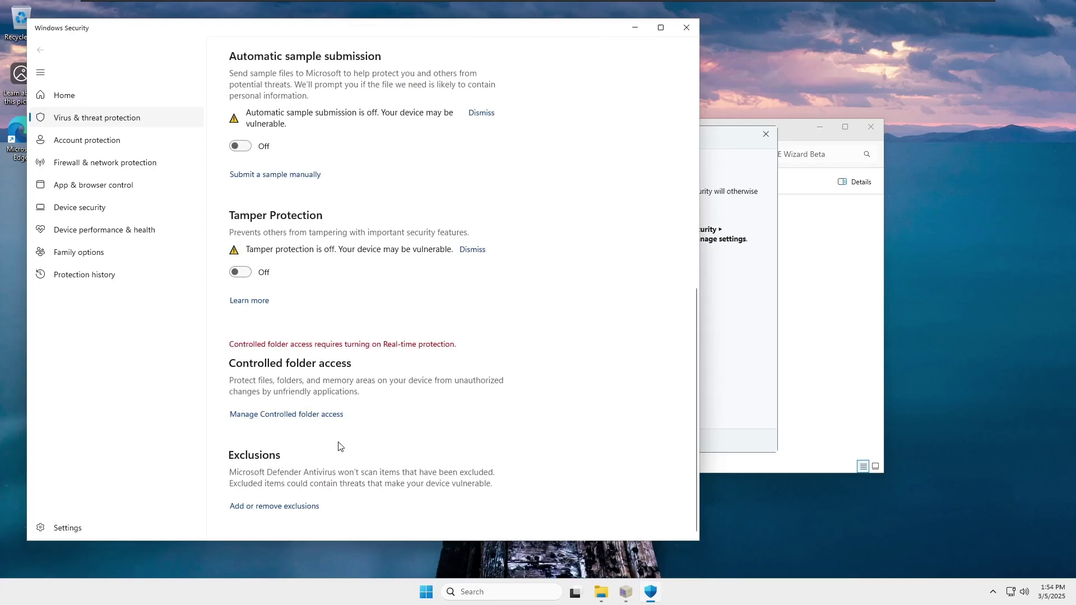
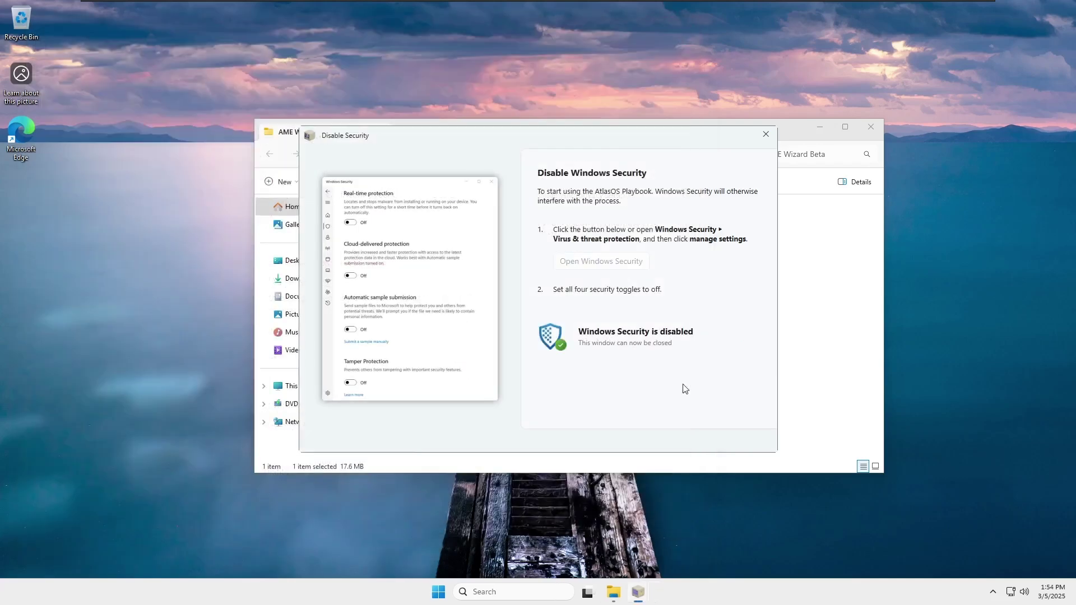
# Dismiss the Windows Security disabled notice, then run the AtlasOS Playbook v0.4.1 requirements analysis and close Explorer
pyautogui.click(771, 141)
pyautogui.click(656, 415)
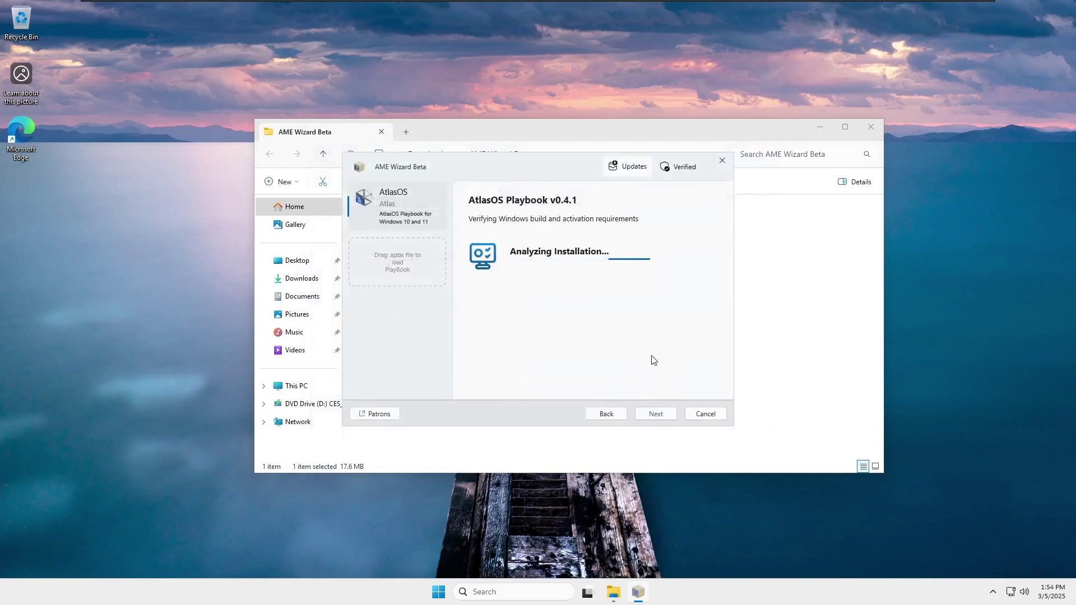
pyautogui.click(871, 127)
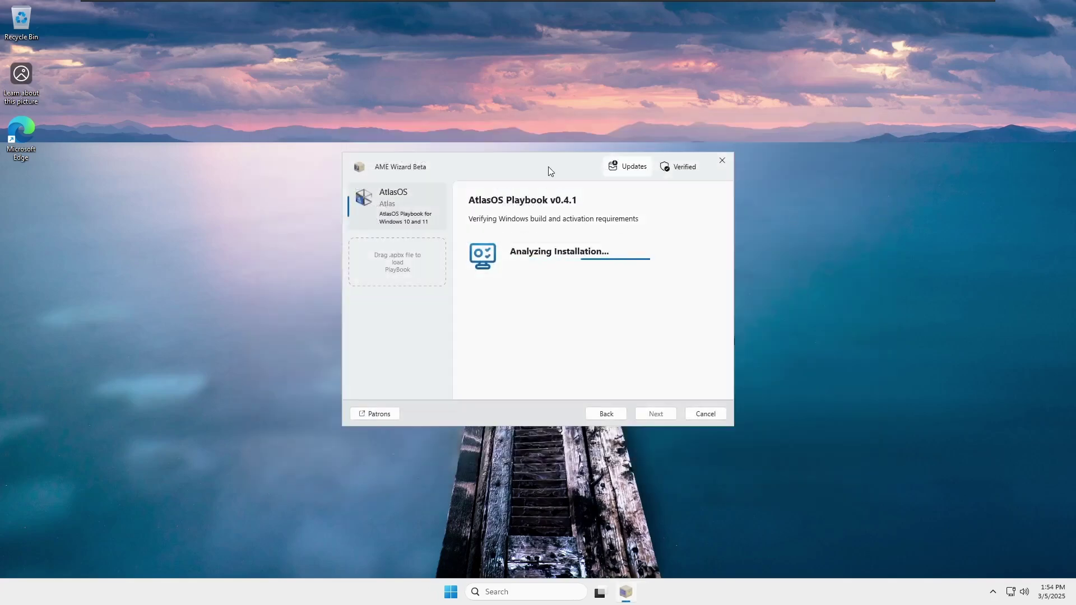
pyautogui.moveTo(549, 169); pyautogui.dragTo(578, 166)
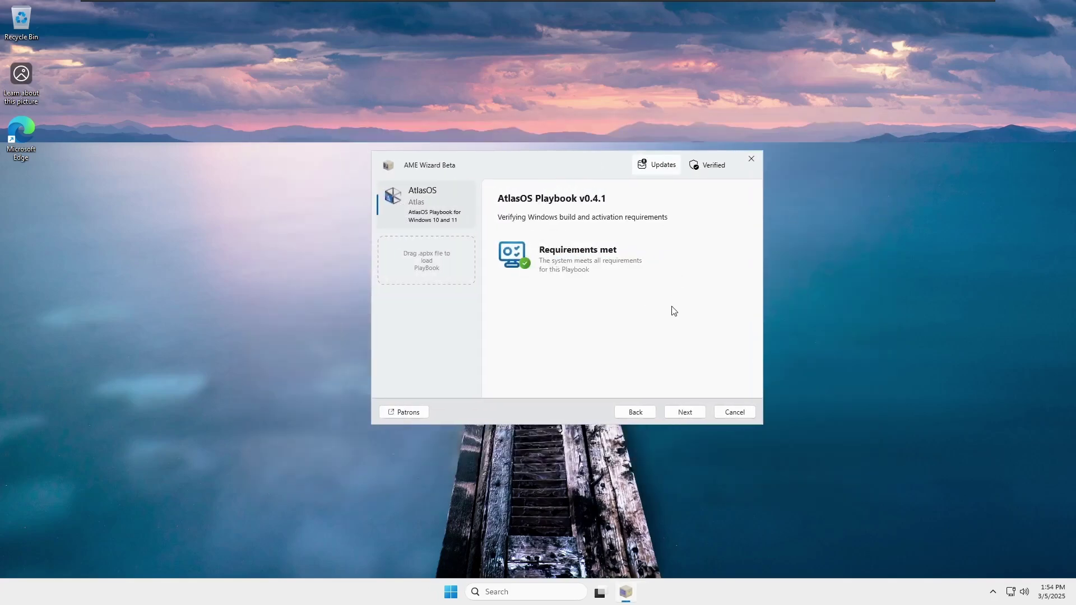
# Scroll to the end of the AME Wizard Core license text and continue
pyautogui.click(685, 412)
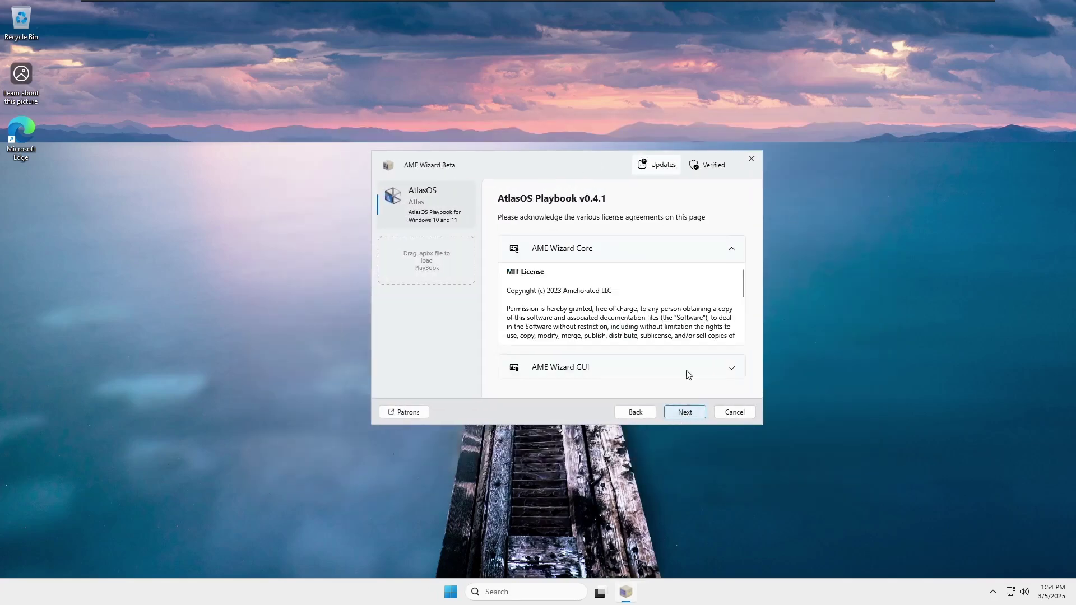
pyautogui.scroll(-5, 628, 330)
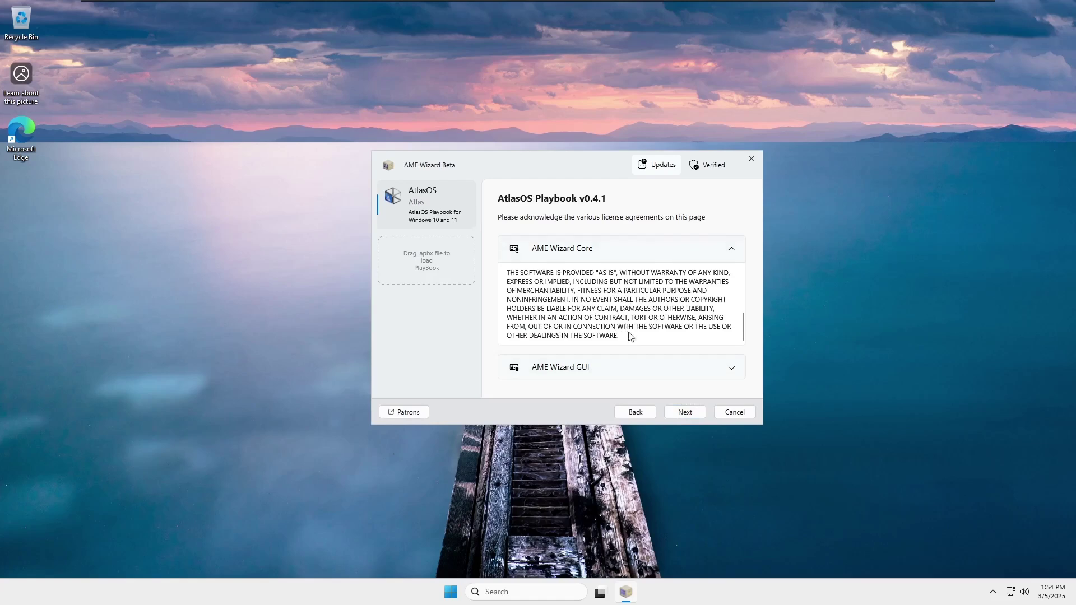
pyautogui.click(694, 412)
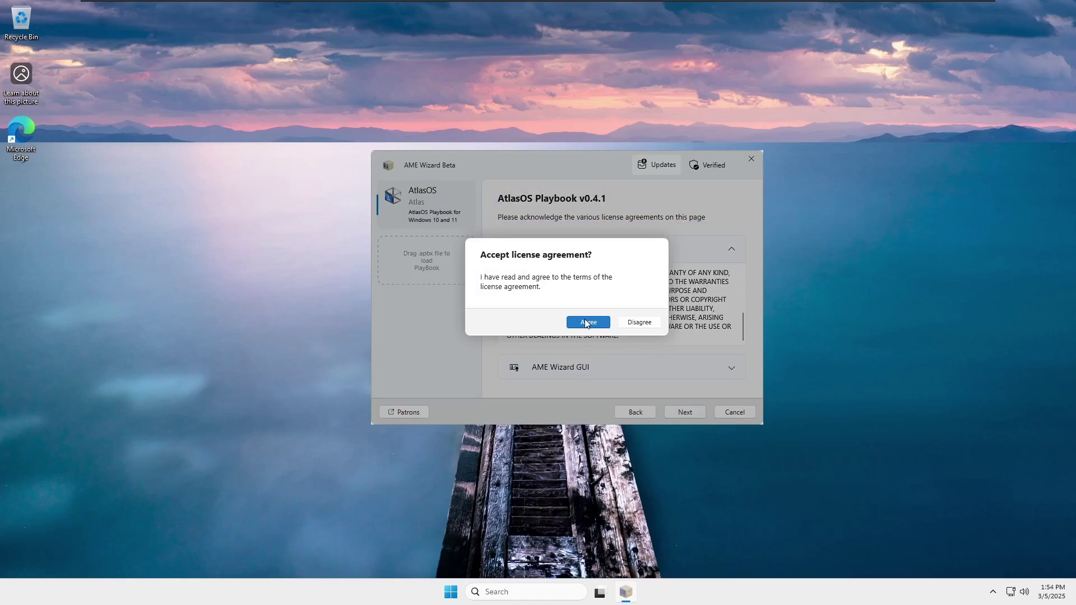
# Agree to the license and leave Windows Defender enabled in the playbook options
pyautogui.click(587, 324)
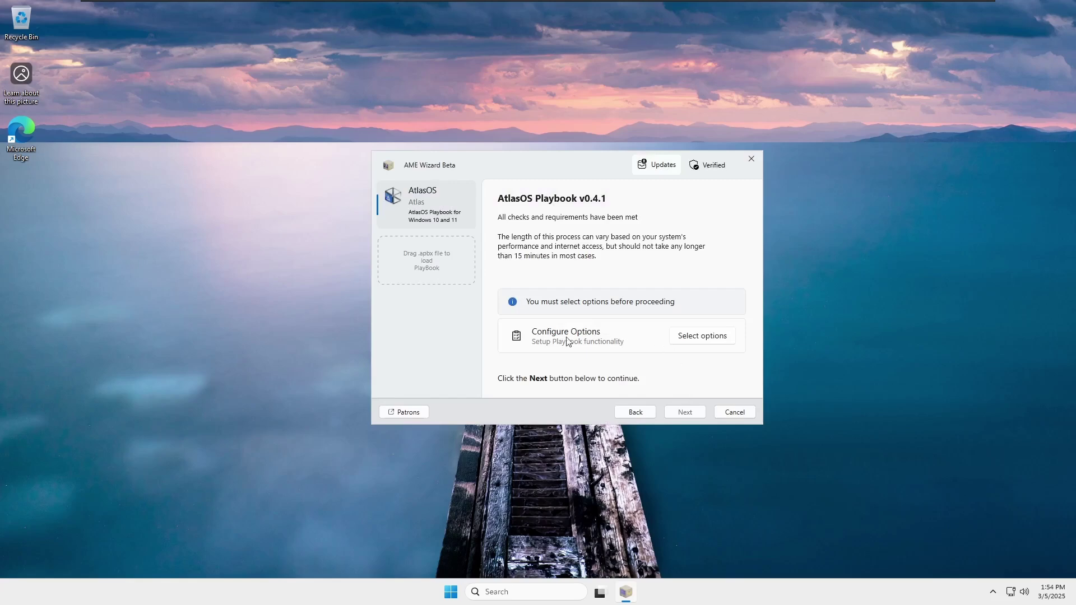
pyautogui.click(700, 336)
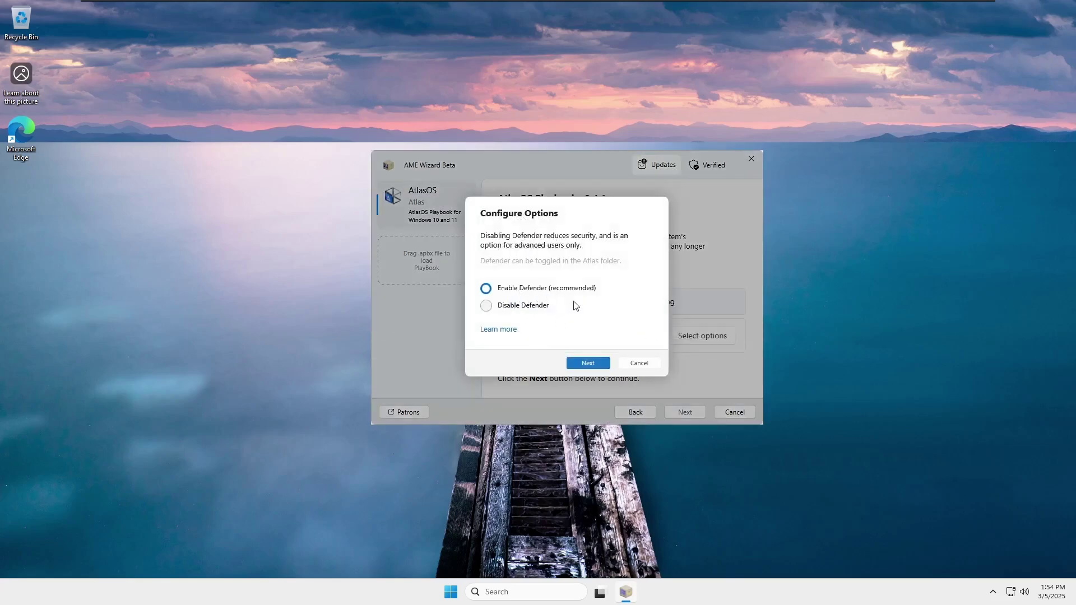
pyautogui.click(588, 363)
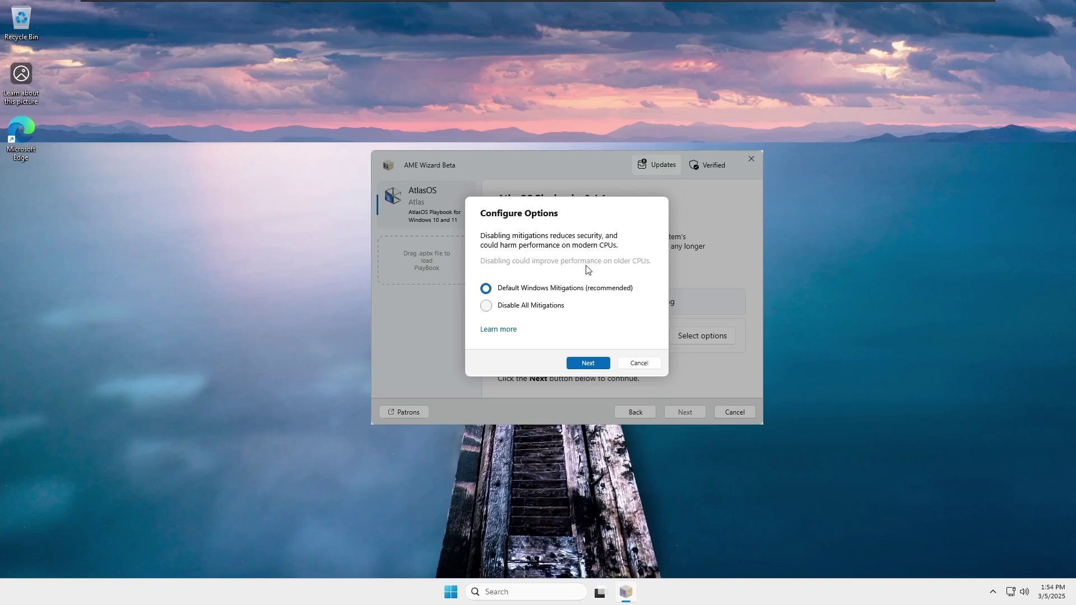
# Choose Default Windows Mitigations (recommended), then Disable Automatic Windows Updates
pyautogui.click(549, 310)
pyautogui.click(551, 291)
pyautogui.click(595, 364)
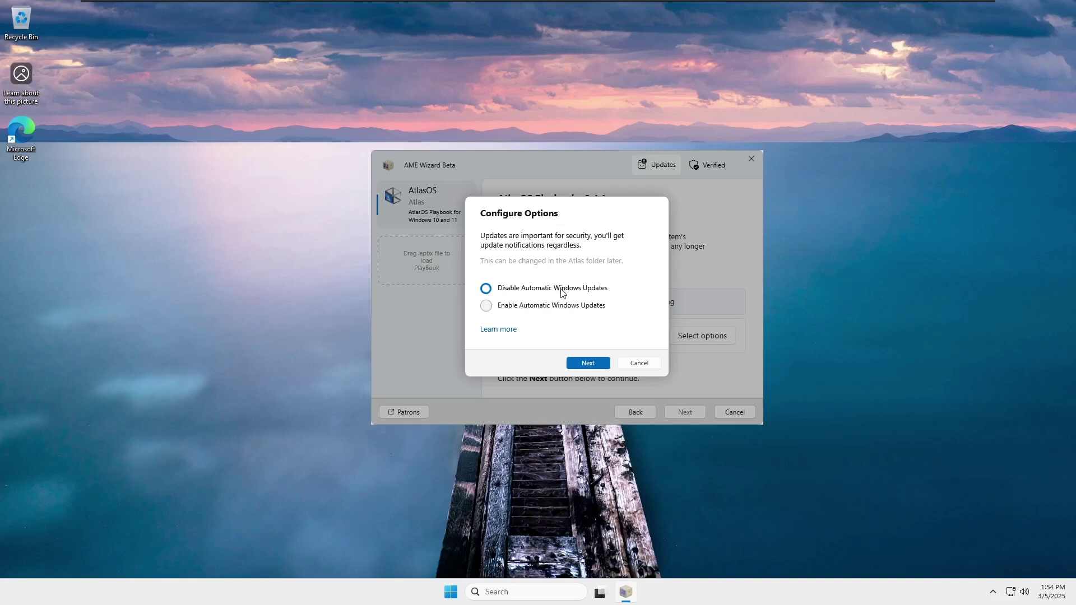
pyautogui.click(562, 306)
pyautogui.click(558, 292)
# Keep hibernation, power saving, core isolation and Edge removal options ticked, and pick Chrome
pyautogui.click(597, 365)
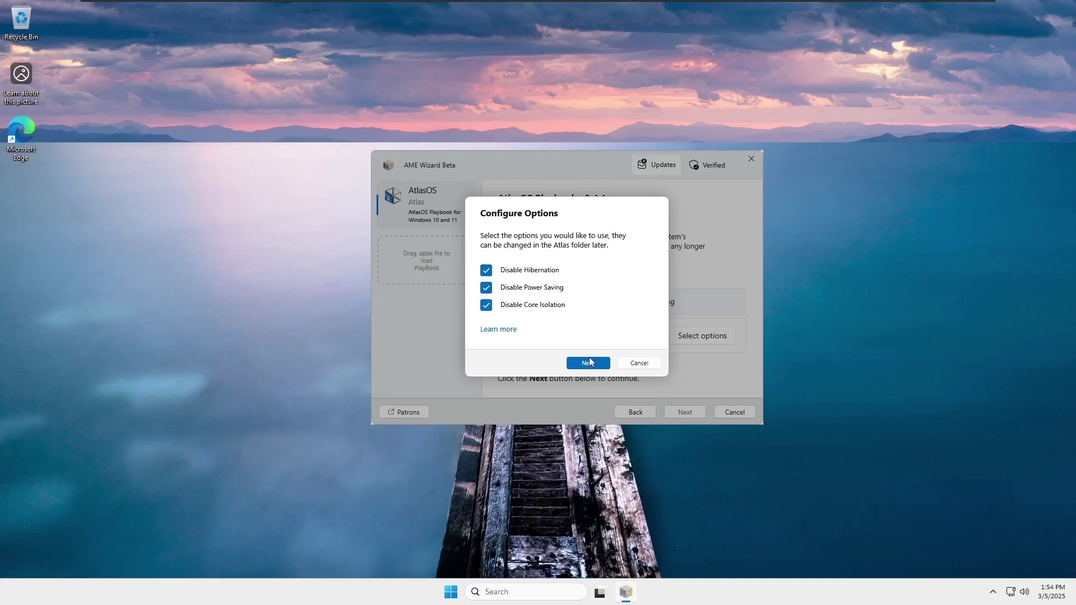
pyautogui.click(590, 362)
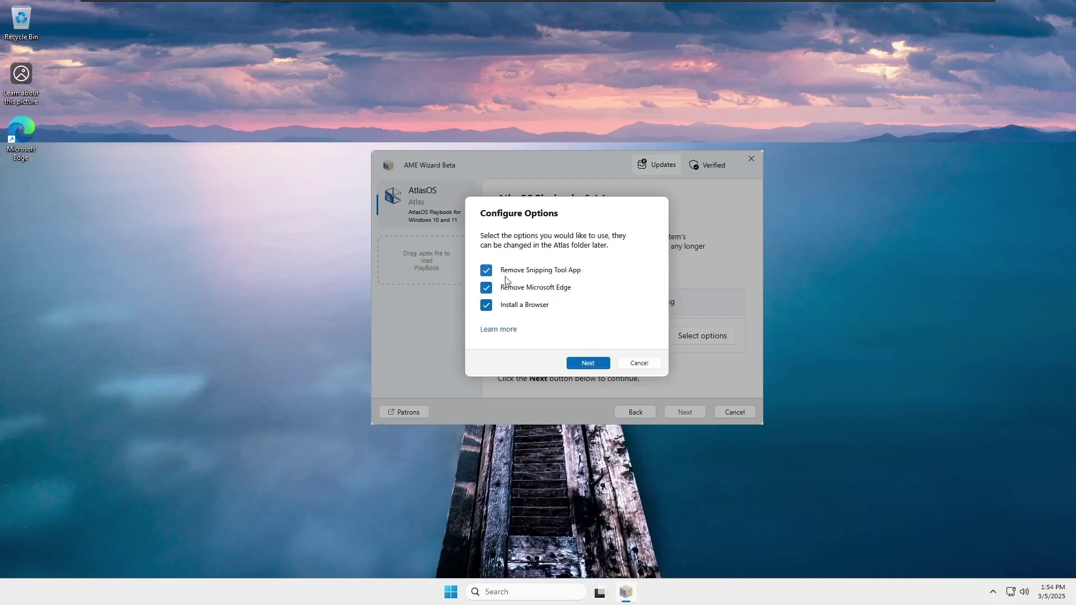
pyautogui.click(592, 363)
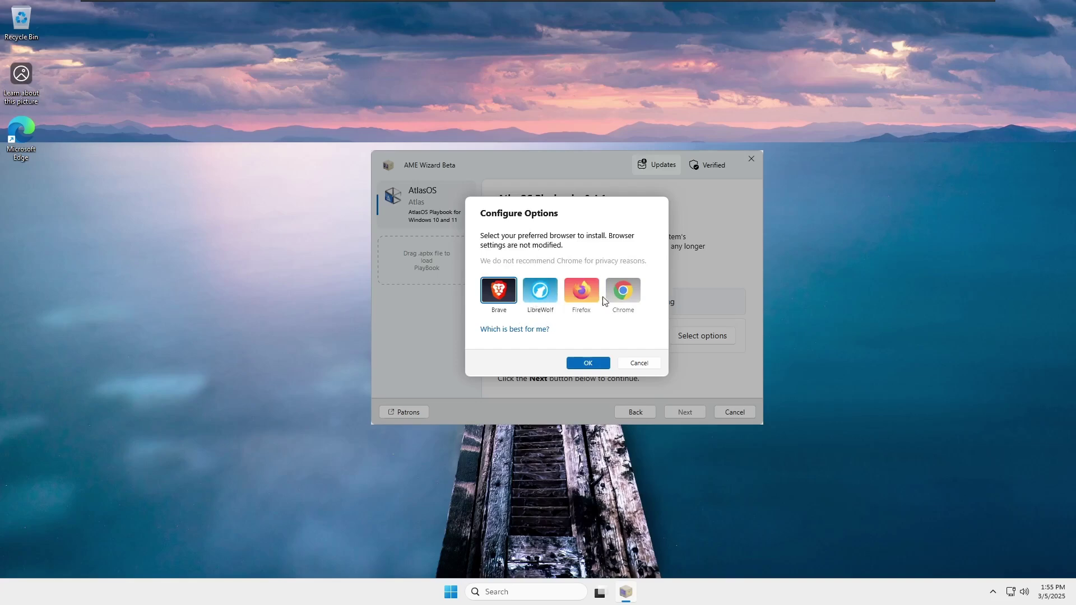
pyautogui.click(623, 303)
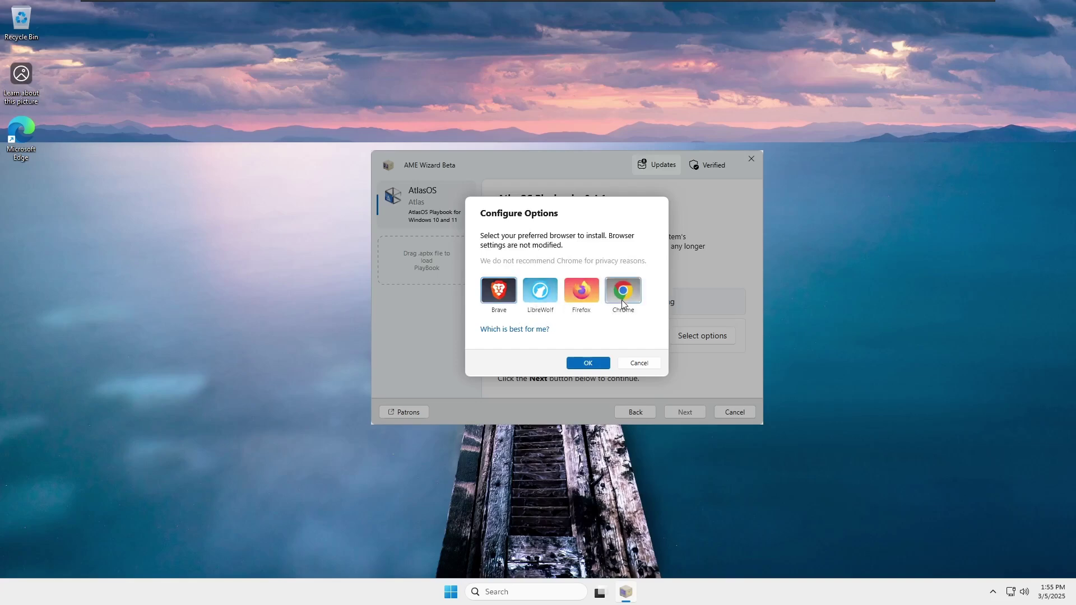